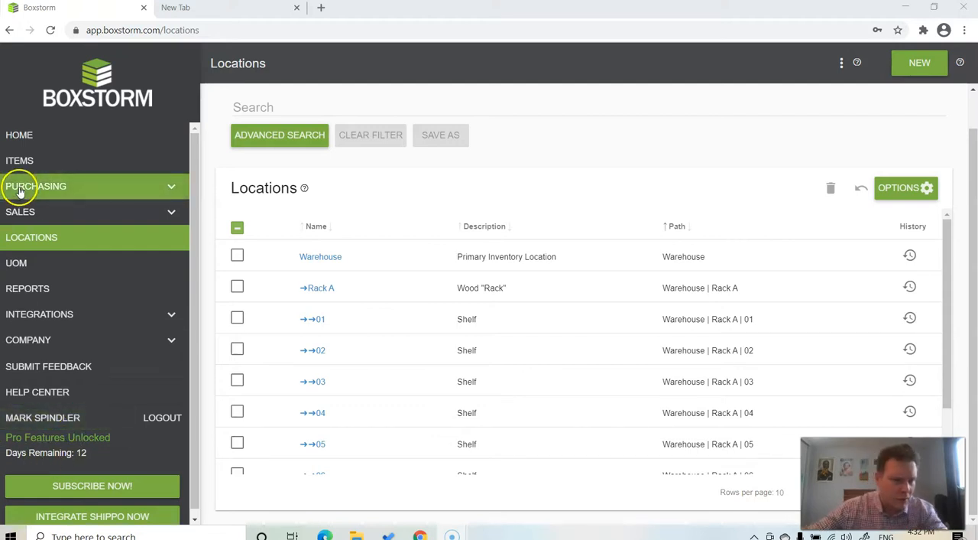
- Open the locations list and create a top-level location named Fridge
click(36, 238)
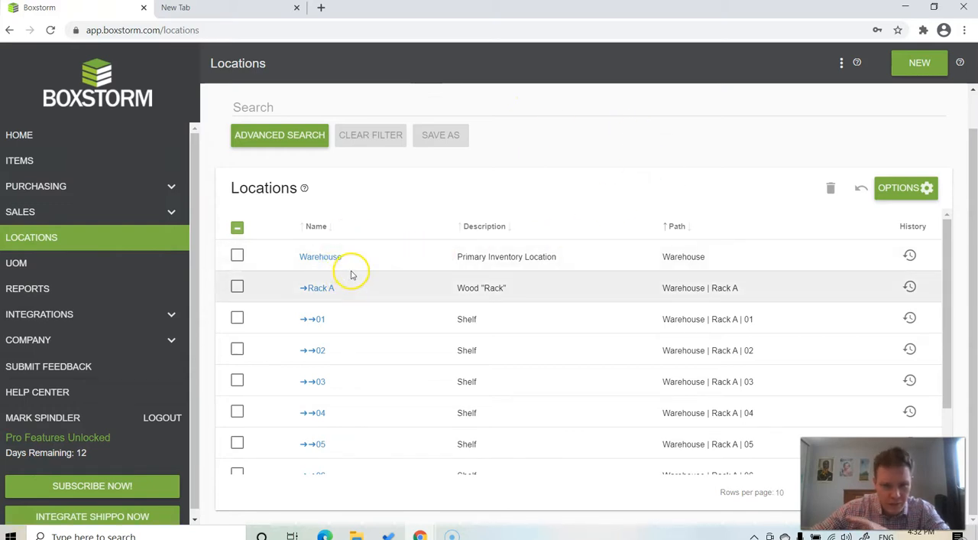
scroll(346, 265, down, 2)
scroll(345, 265, up, 2)
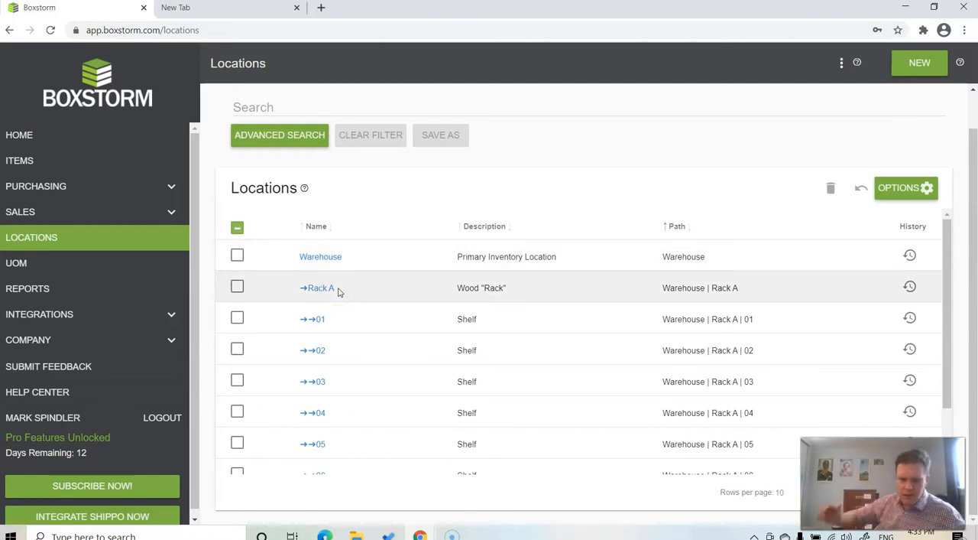
scroll(339, 306, down, 1)
scroll(388, 400, up, 2)
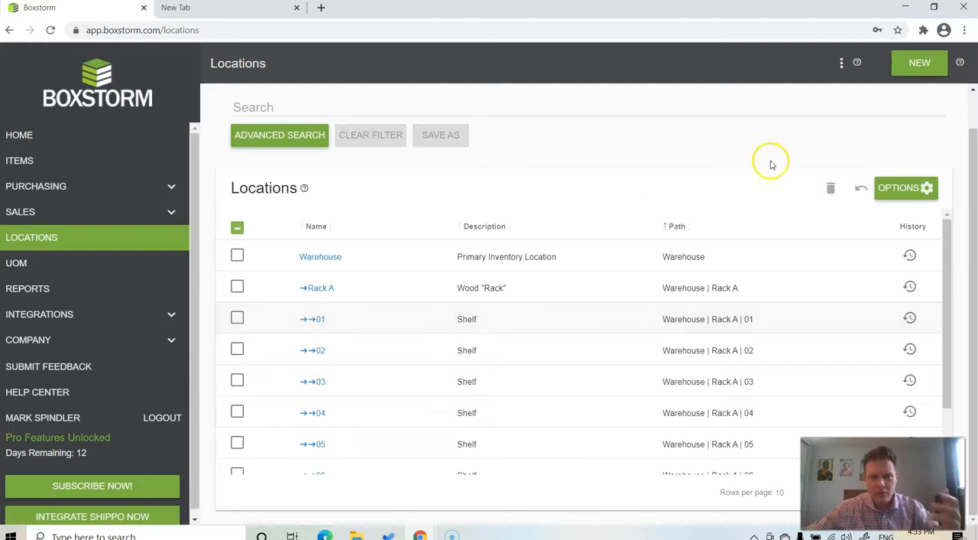
click(913, 66)
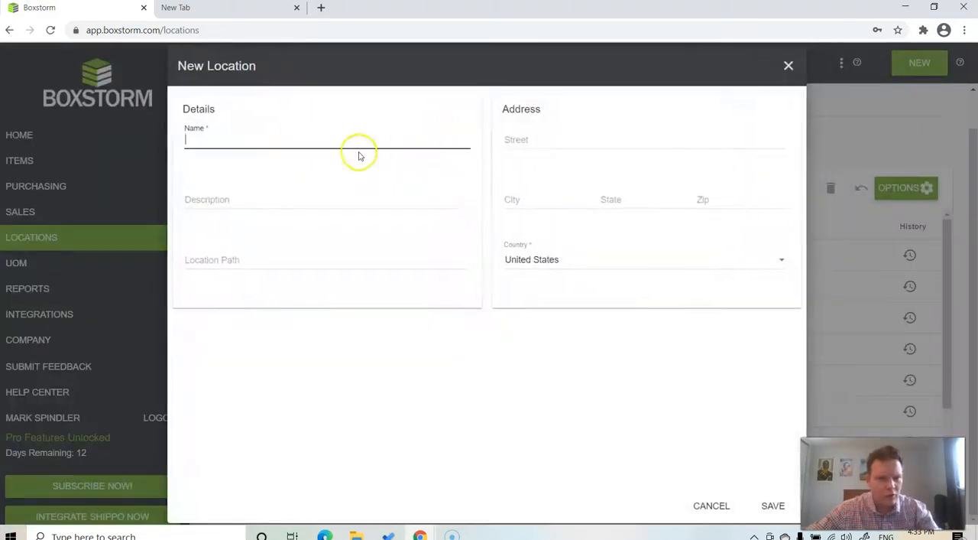
text(Fridge)
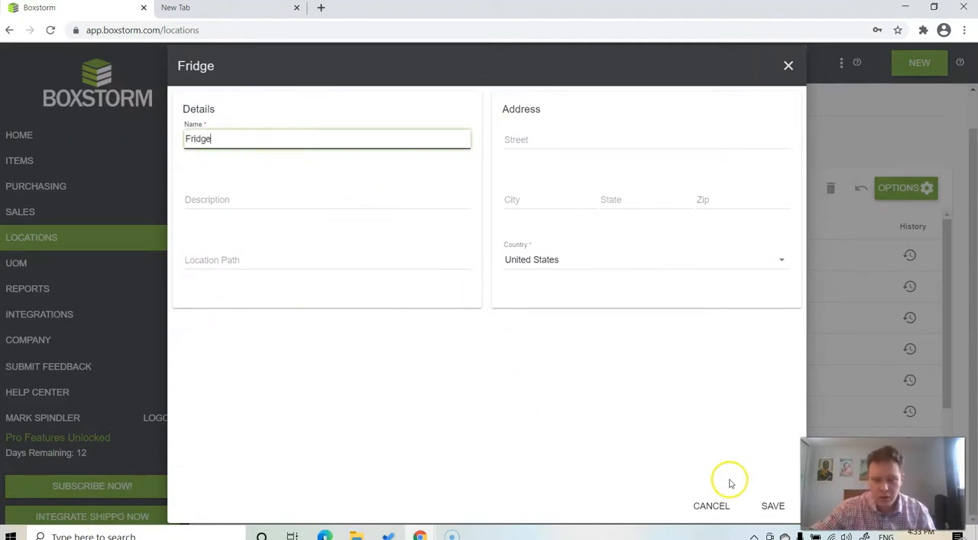
click(771, 505)
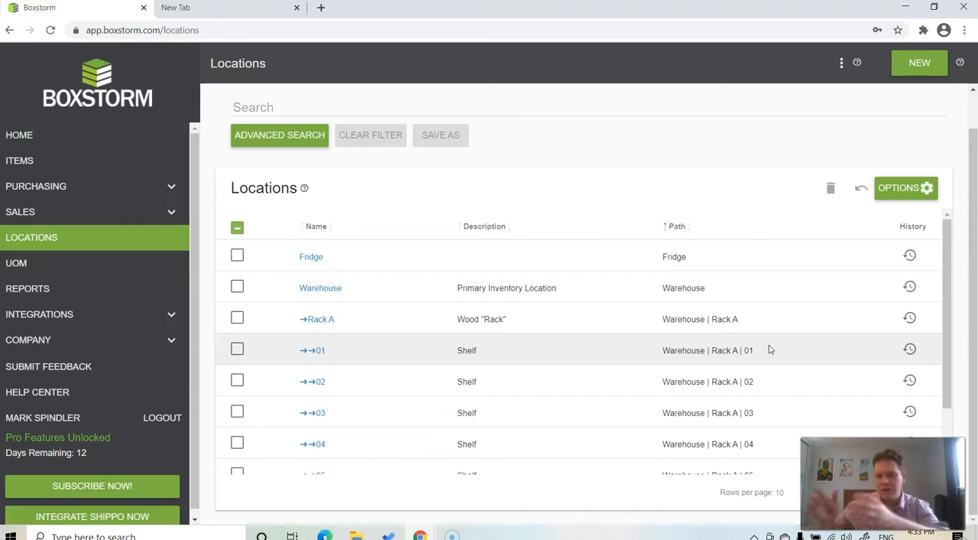
- Create a location named Rack A under the Fridge path, with its address set to Same As Parent
click(920, 63)
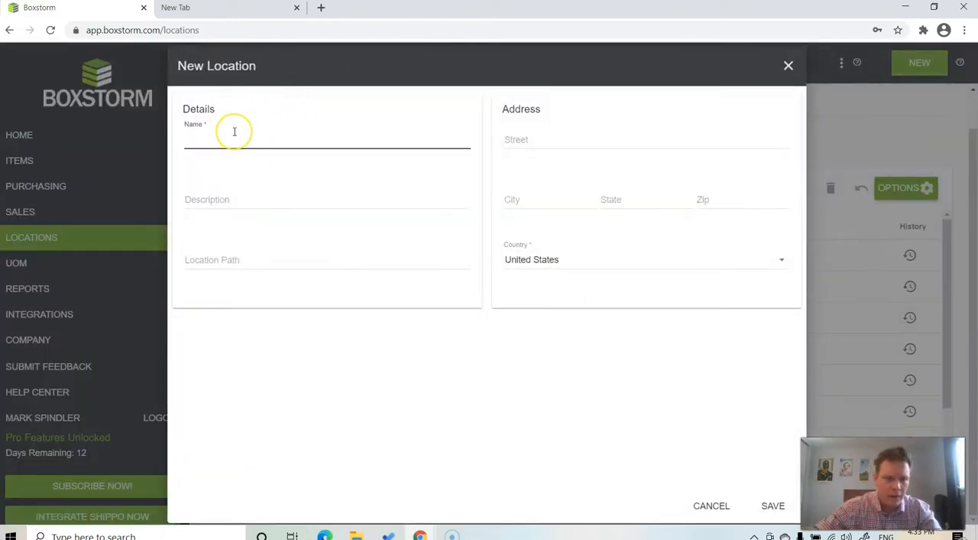
click(235, 132)
text(RAc)
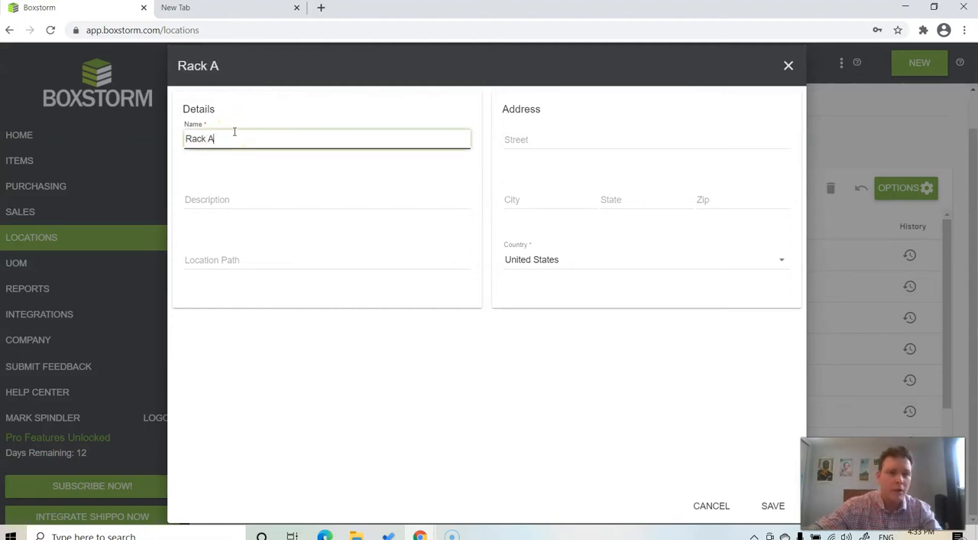
click(260, 259)
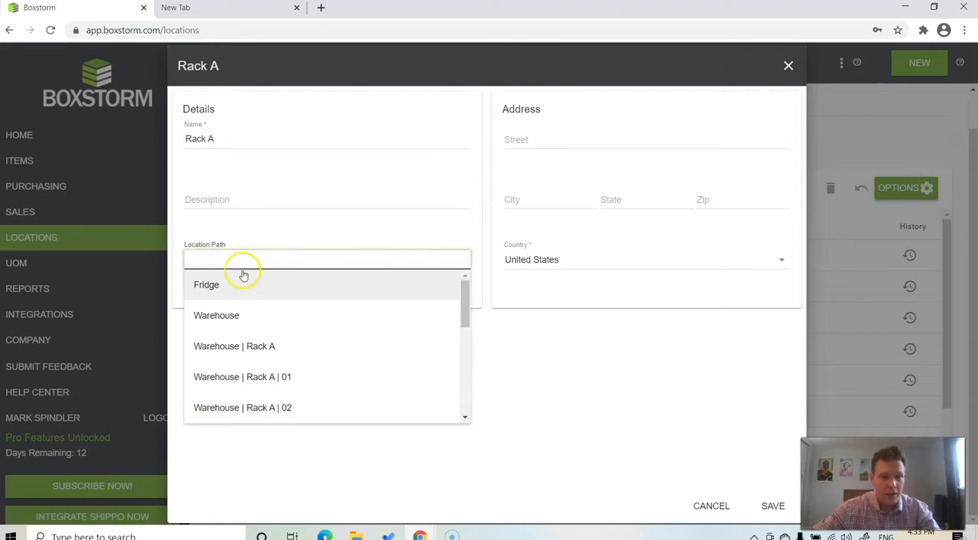
click(222, 290)
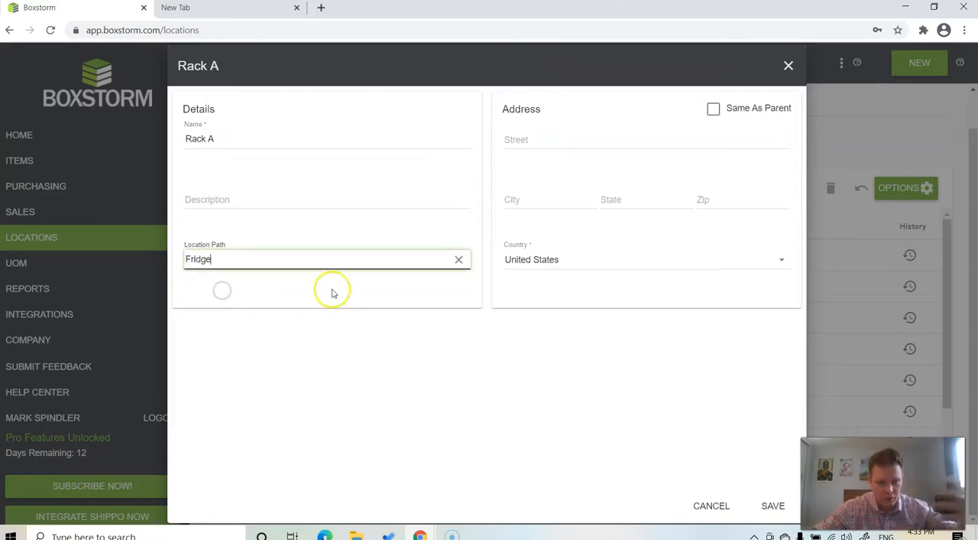
click(713, 109)
click(772, 507)
- Create a location named Rack B under the Fridge path and save it
click(922, 63)
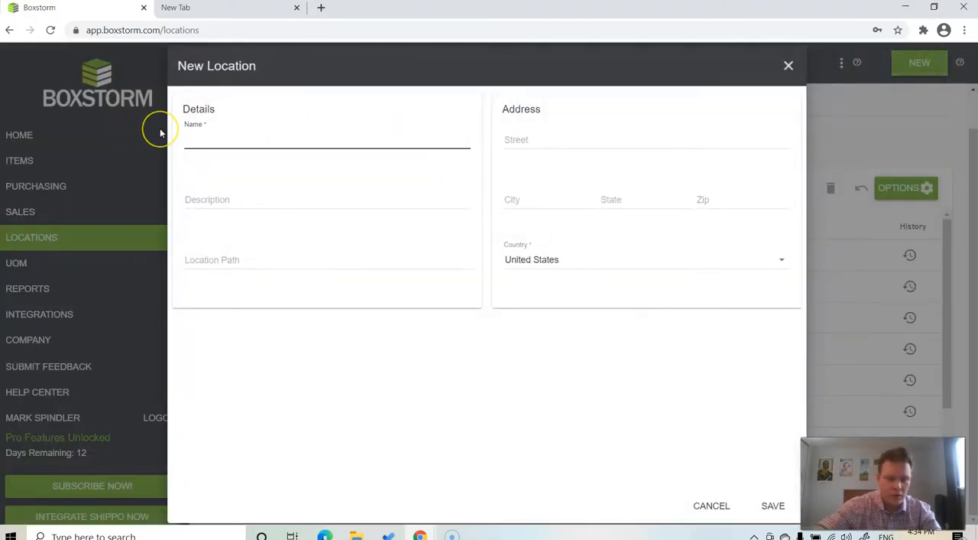
text(Rack )
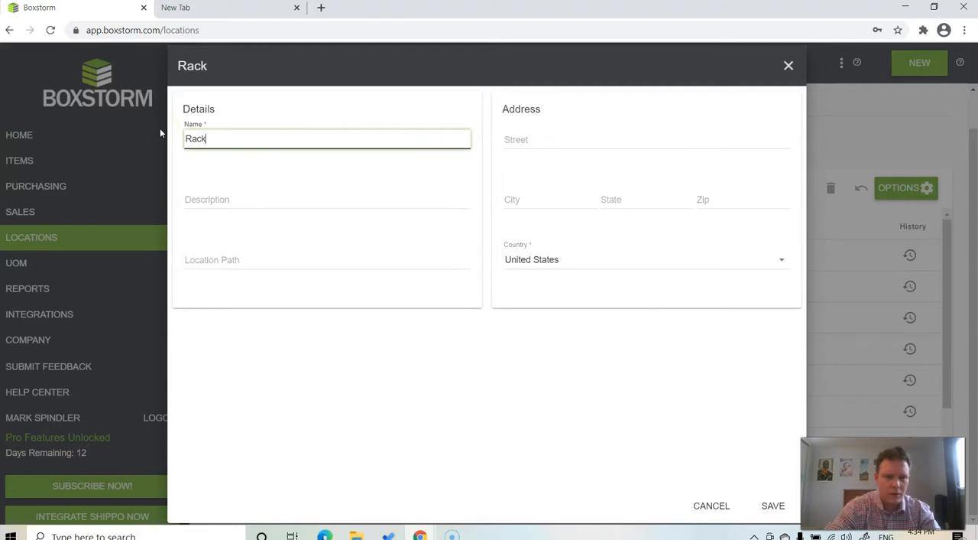
text(B)
click(223, 255)
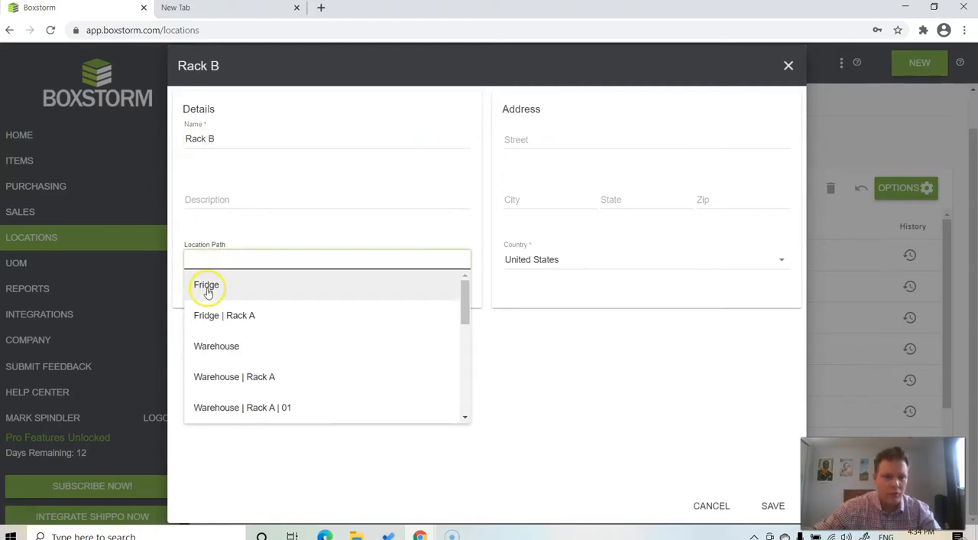
click(208, 289)
click(775, 506)
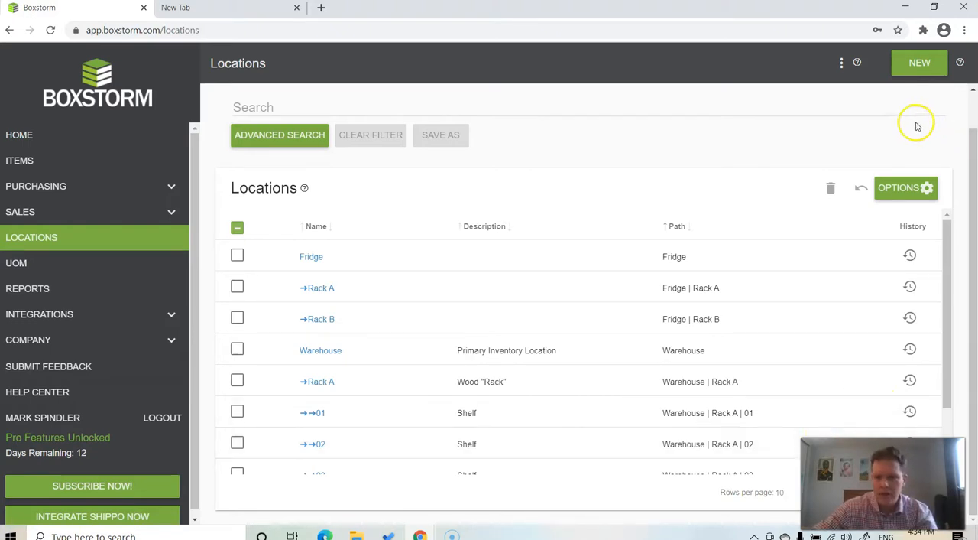
- Create a location named 01 under Fridge | Rack A, with its address set to Same As Parent
click(921, 67)
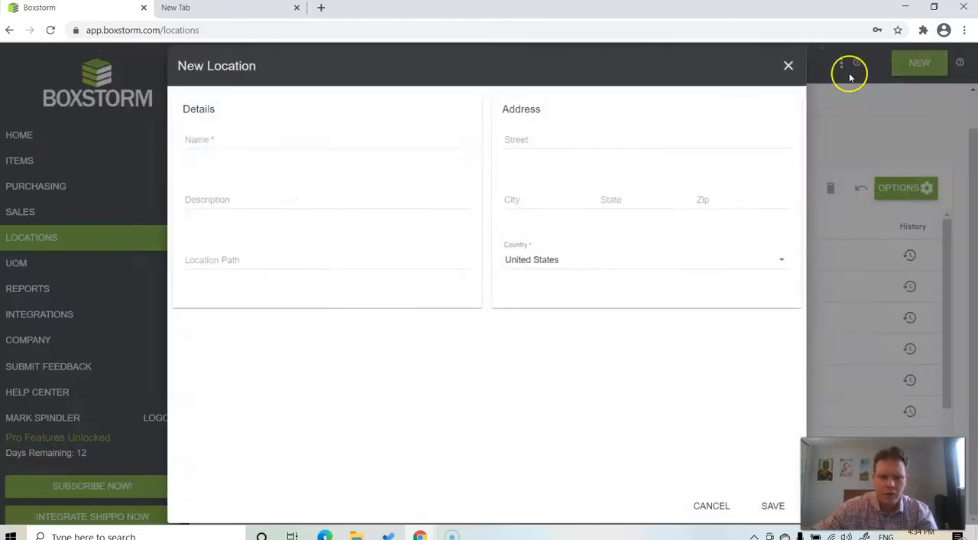
text(01)
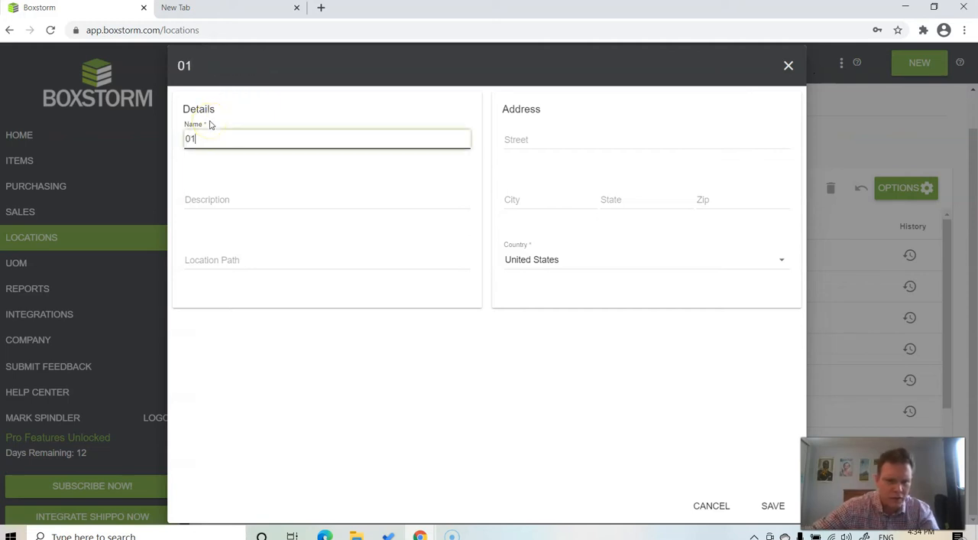
click(212, 257)
click(234, 321)
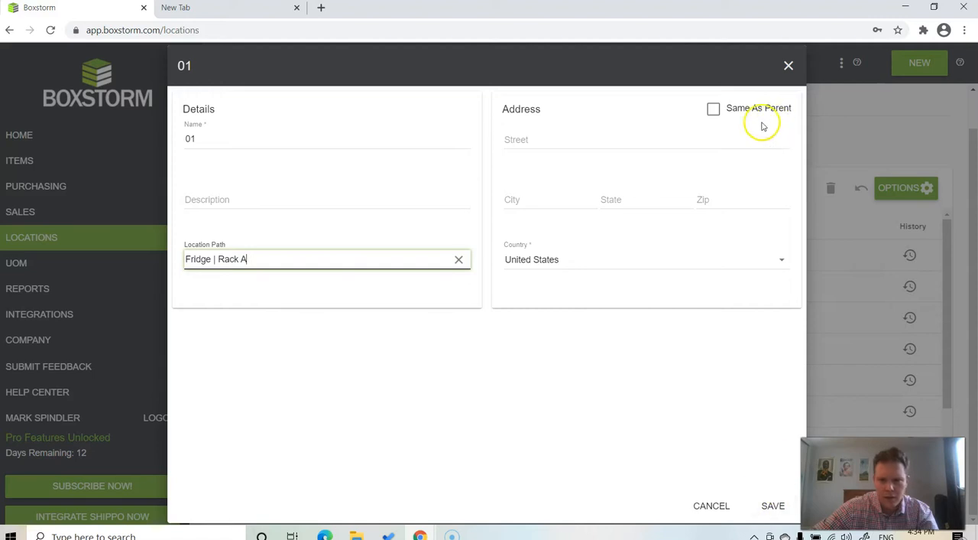
click(713, 111)
click(773, 505)
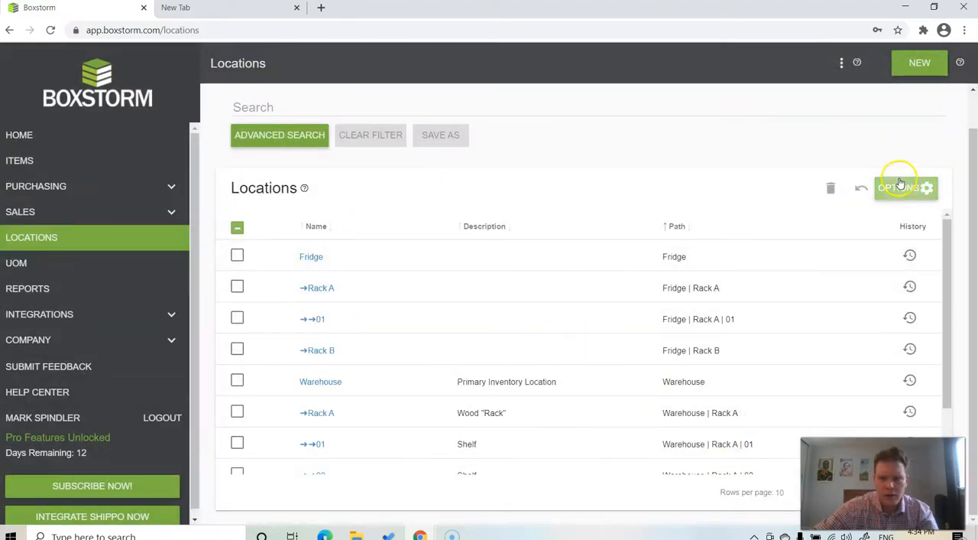
- Create a location named 02 under Fridge | Rack A, with its address set to Same As Parent
click(909, 63)
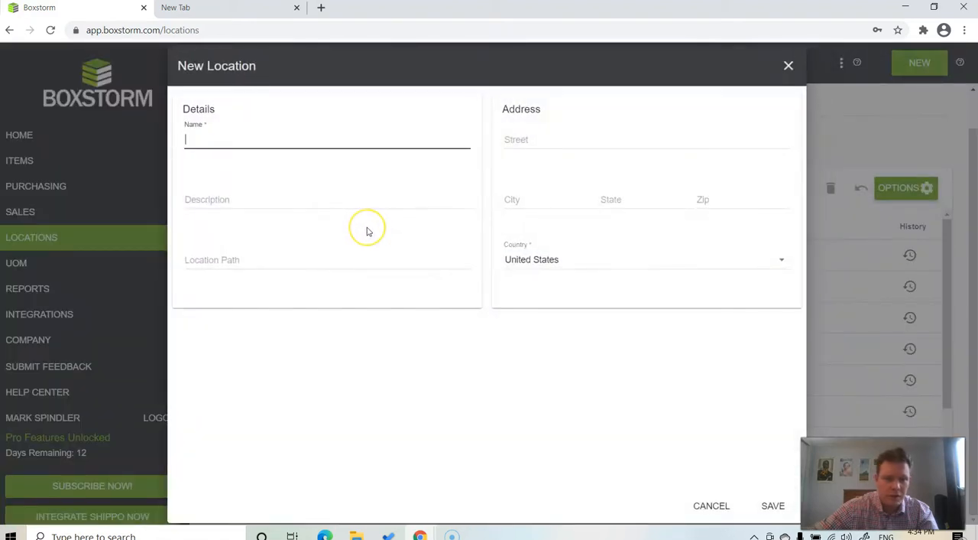
text(02)
click(301, 258)
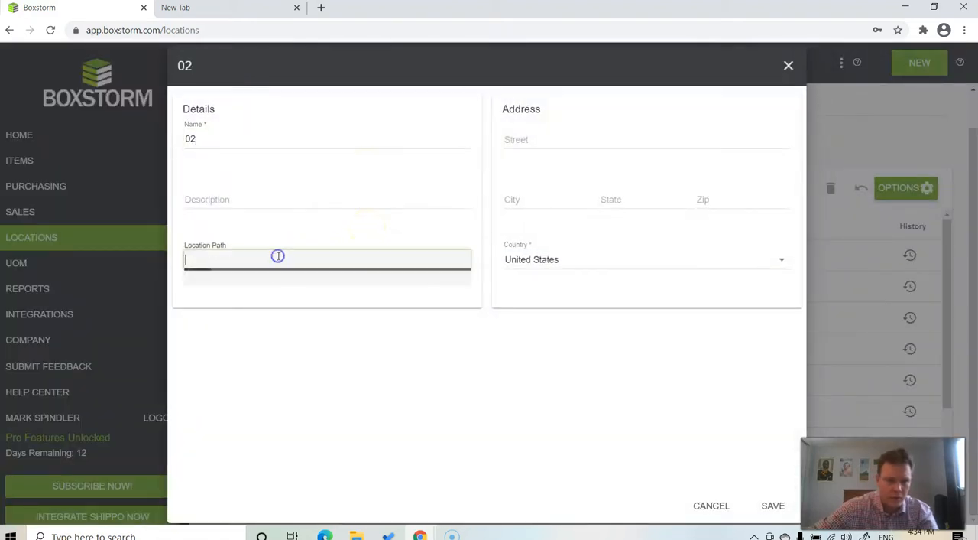
click(246, 318)
click(713, 109)
click(766, 506)
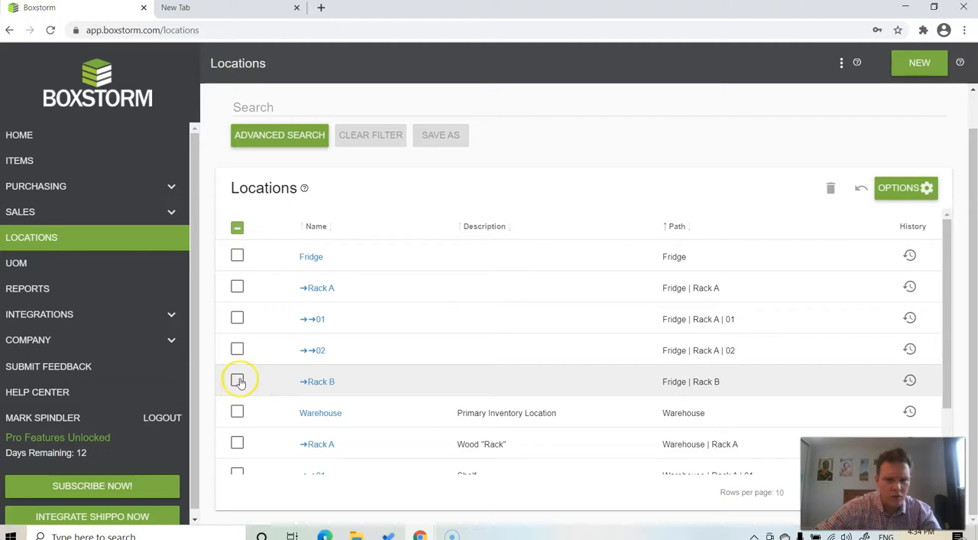
- Create a location named 01 under Fridge | Rack B, with its address set to Same As Parent
click(920, 63)
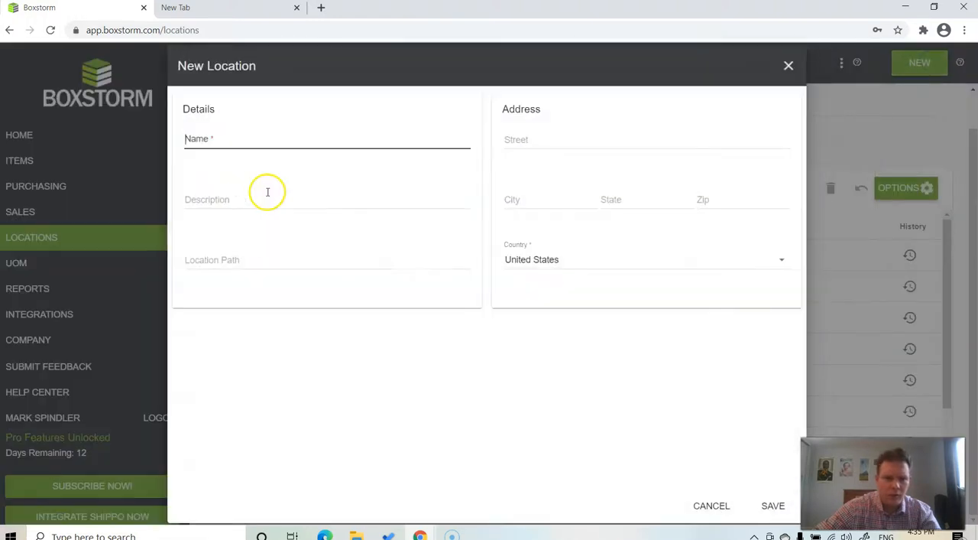
text(01)
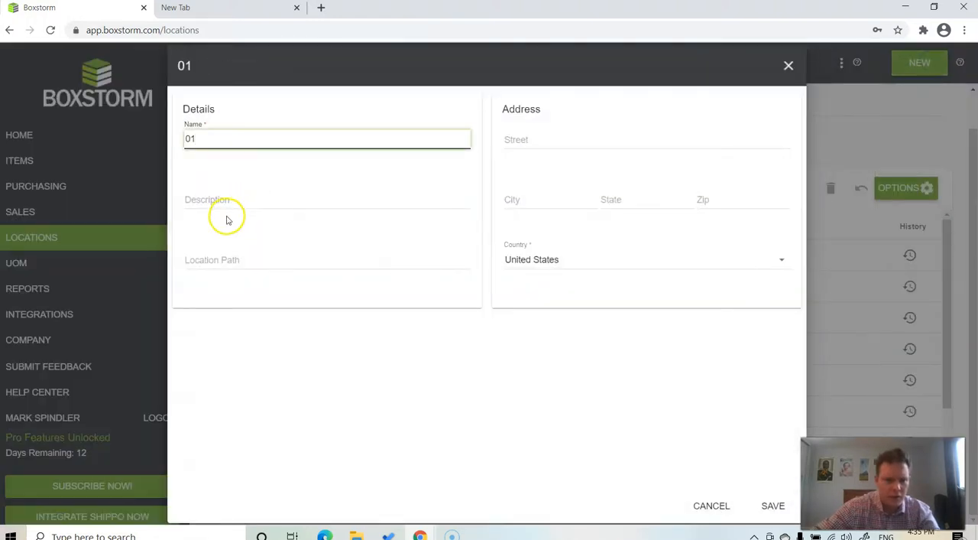
click(229, 259)
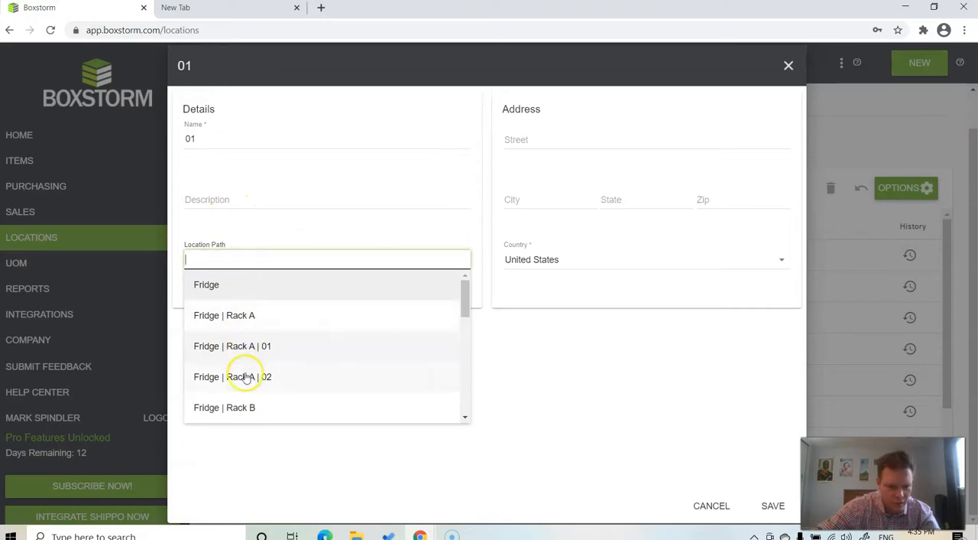
click(240, 406)
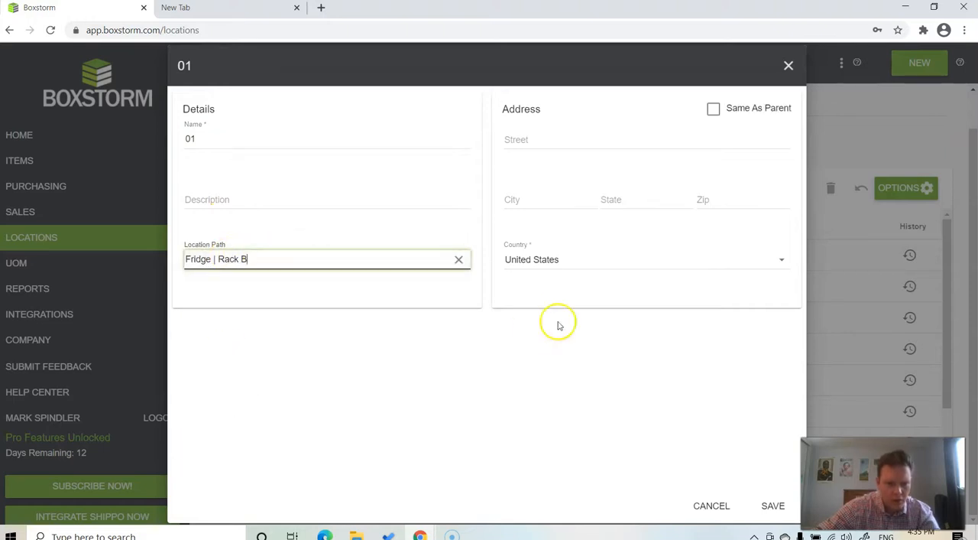
click(713, 108)
click(774, 507)
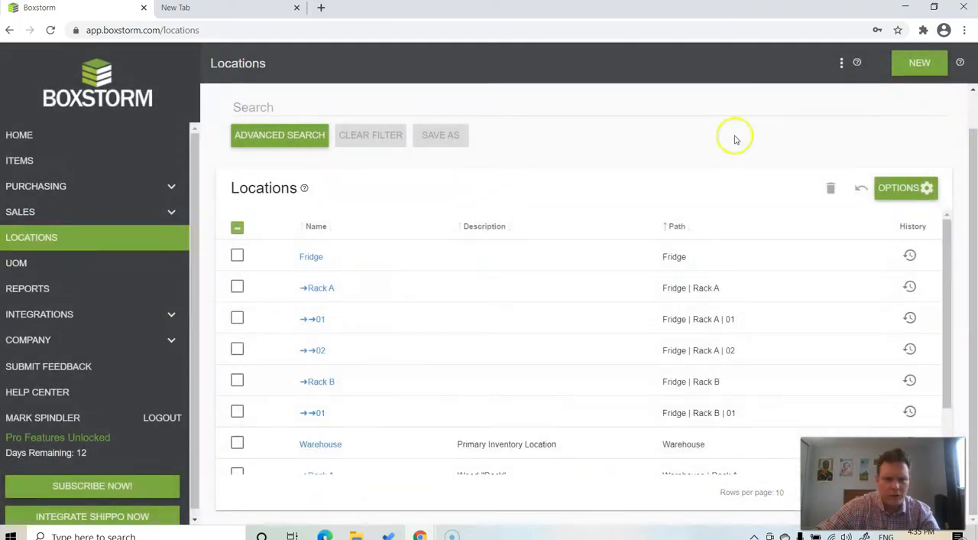
- Create a location named 02 under Fridge | Rack B and save it
click(919, 61)
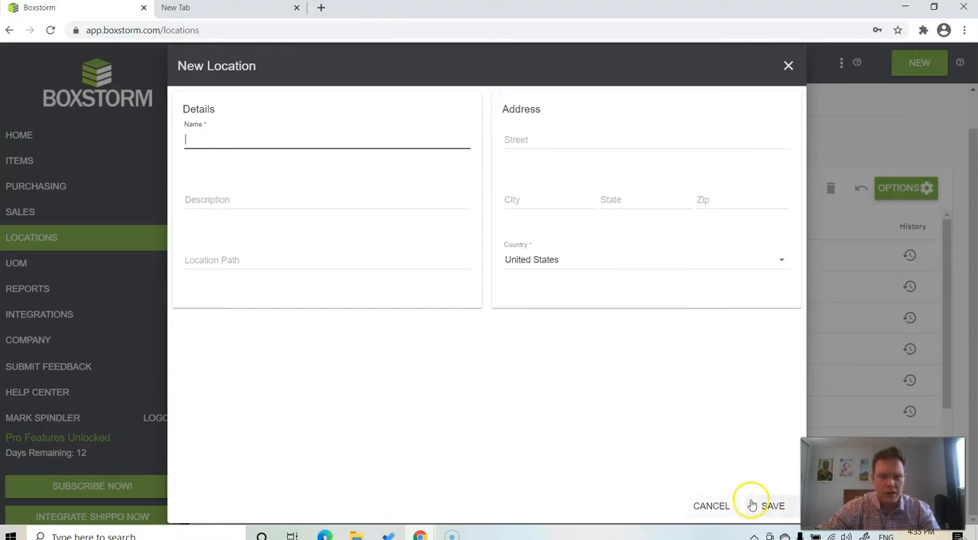
click(726, 507)
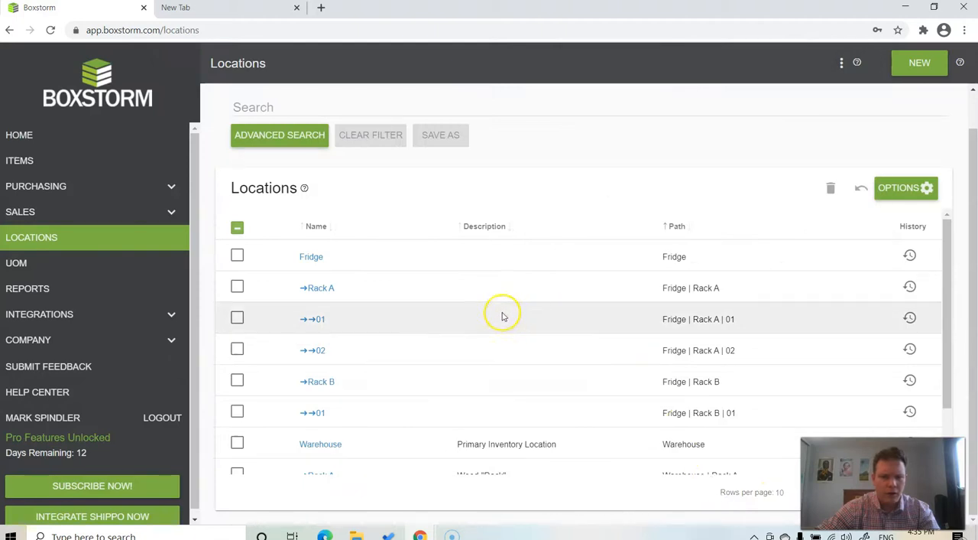
click(918, 63)
text(02)
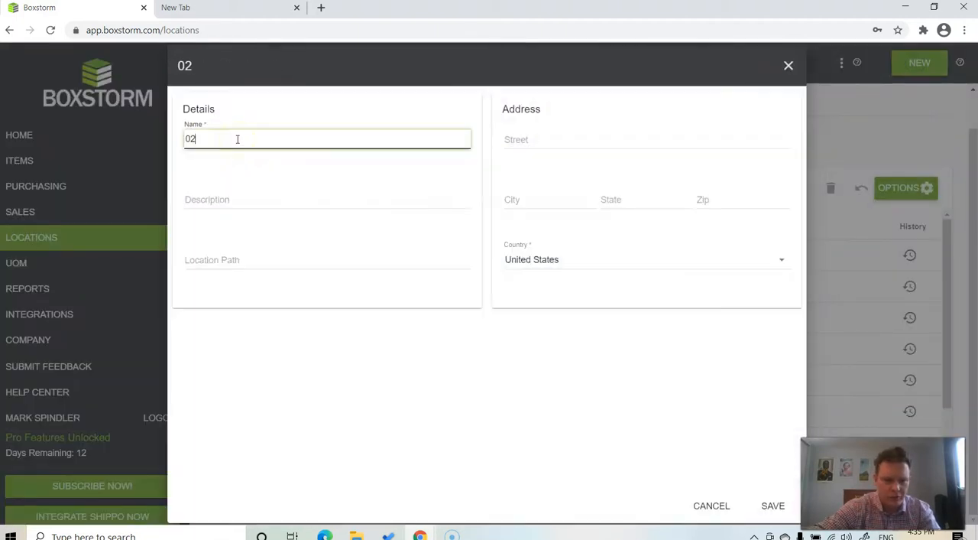
click(223, 252)
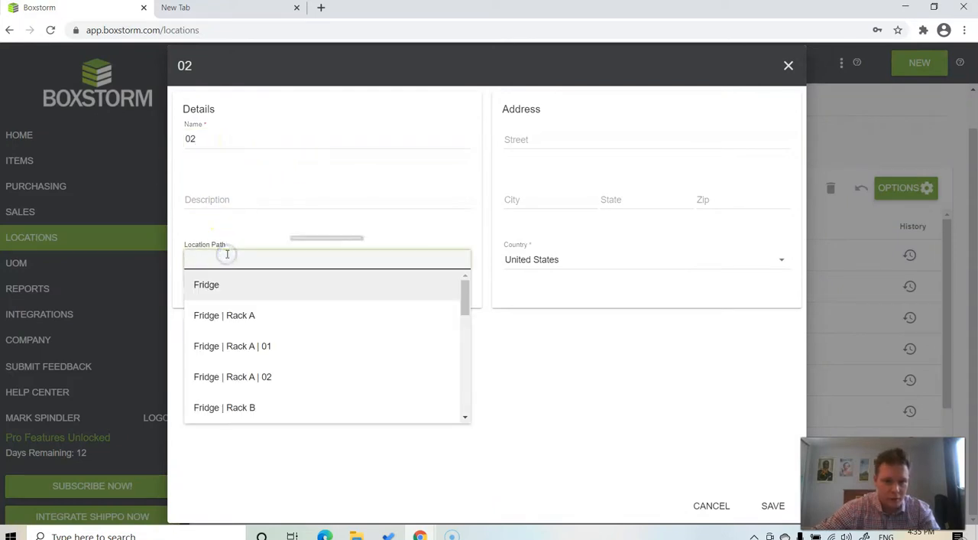
click(230, 407)
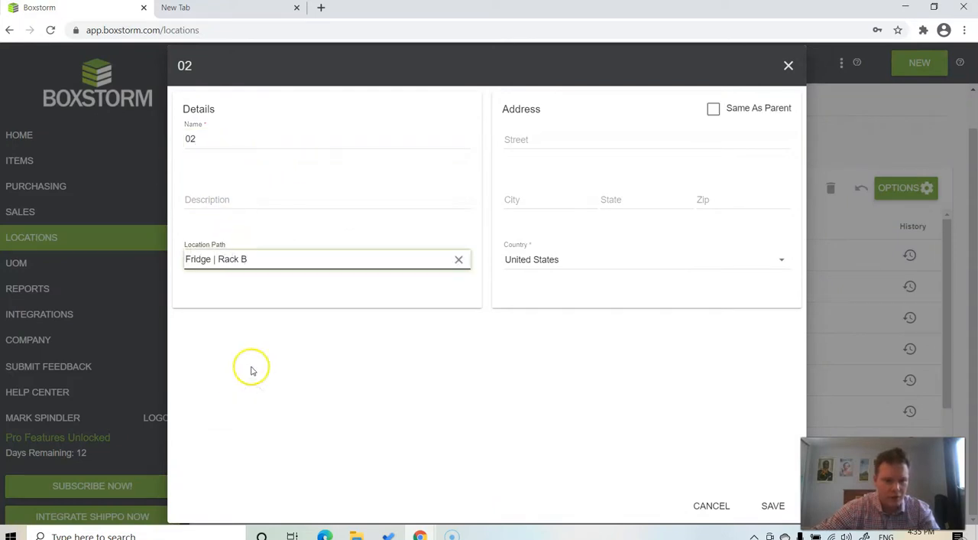
click(773, 506)
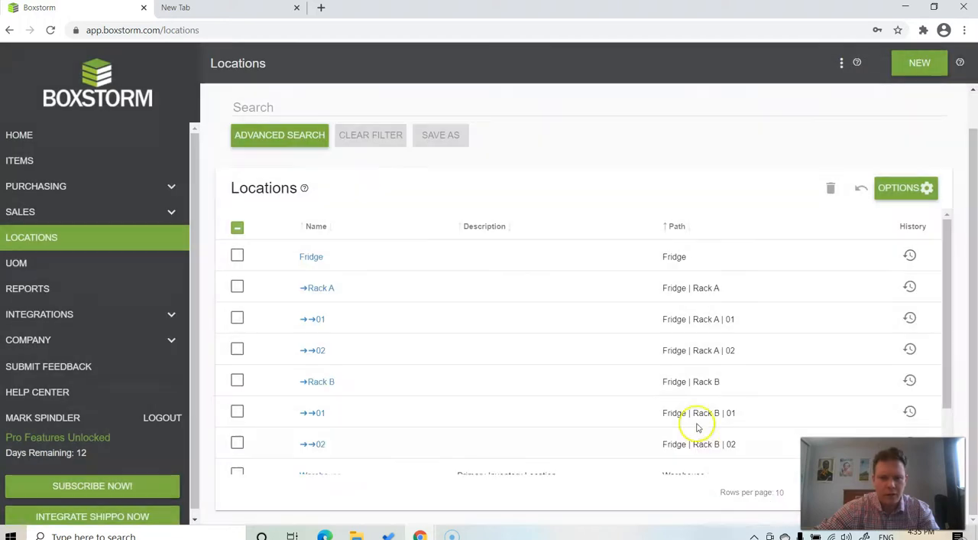
- Create a location named Rack C under Warehouse, with its address set to Same As Parent
scroll(583, 335, down, 2)
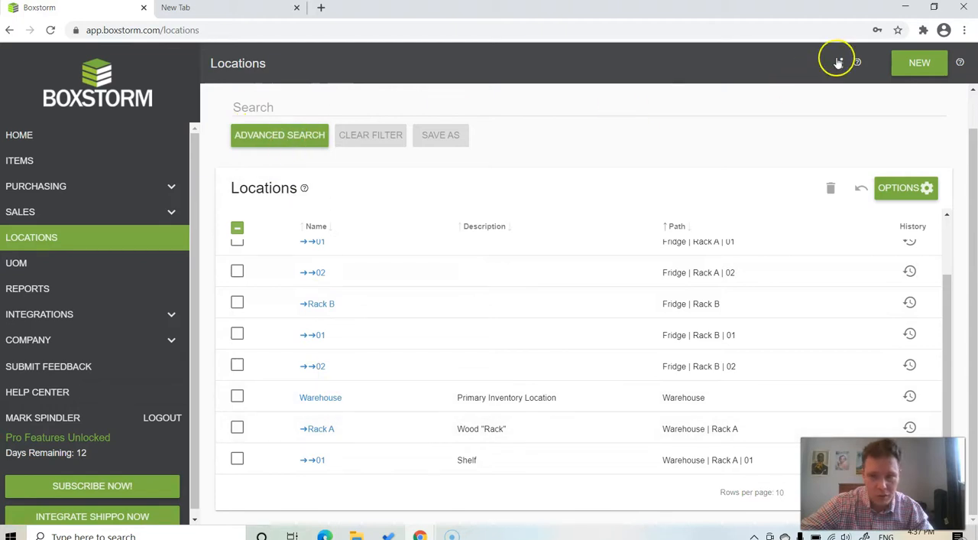
click(919, 61)
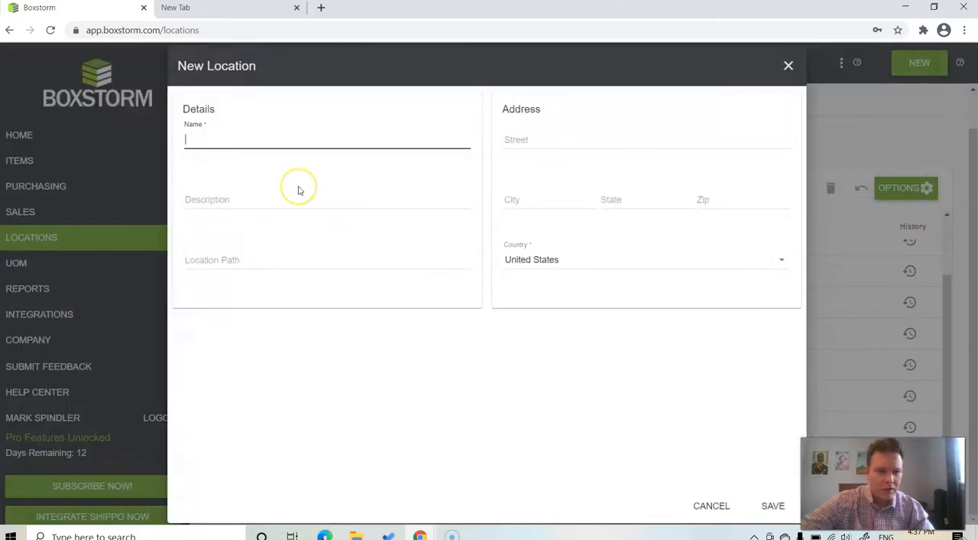
text(Rack)
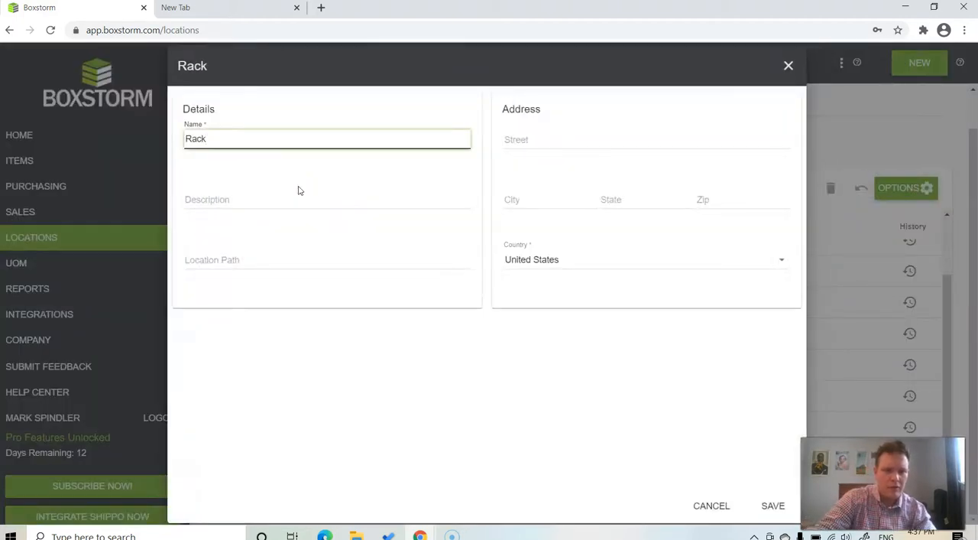
text( C)
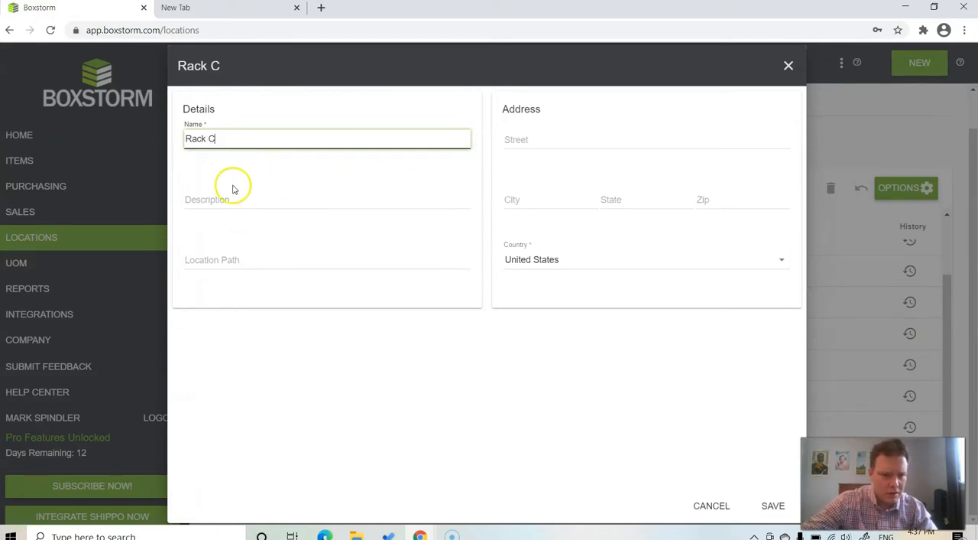
click(218, 258)
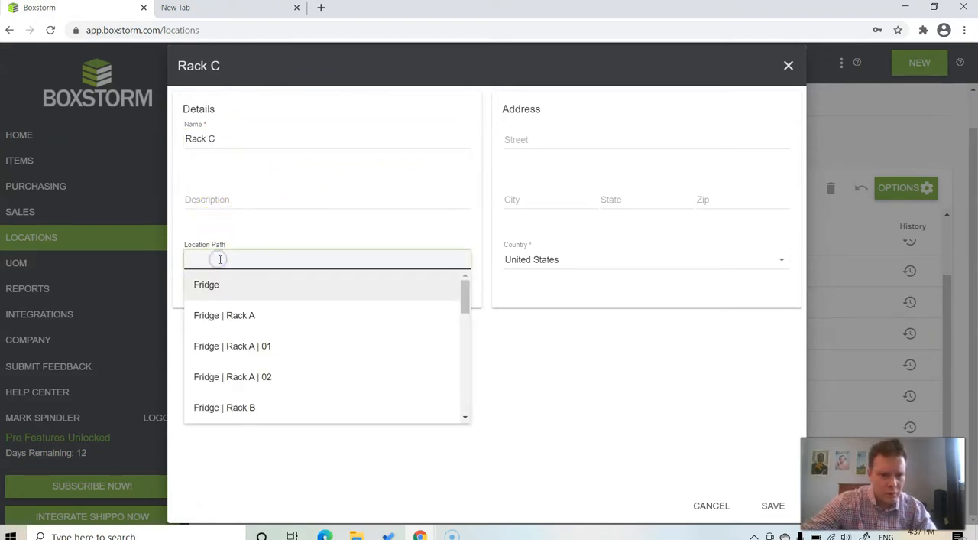
scroll(235, 325, down, 3)
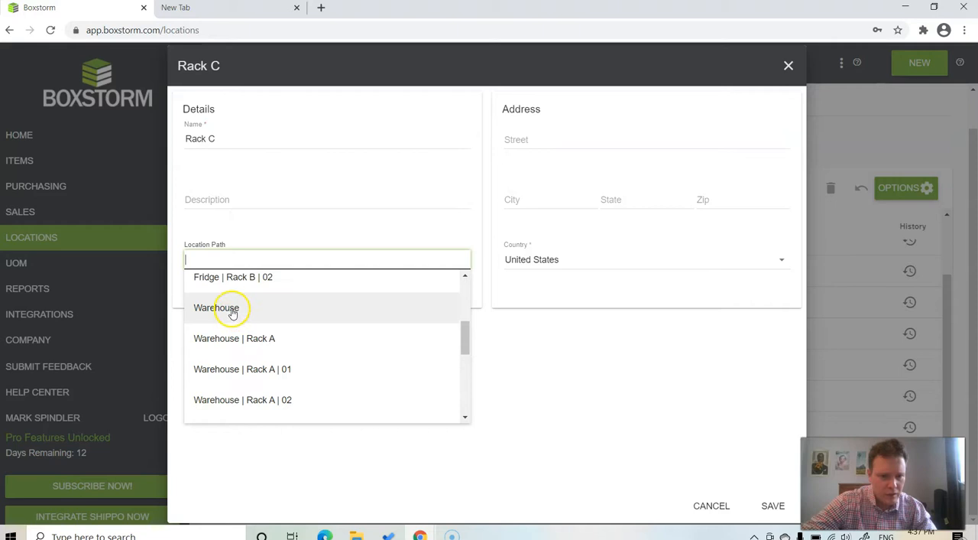
click(233, 310)
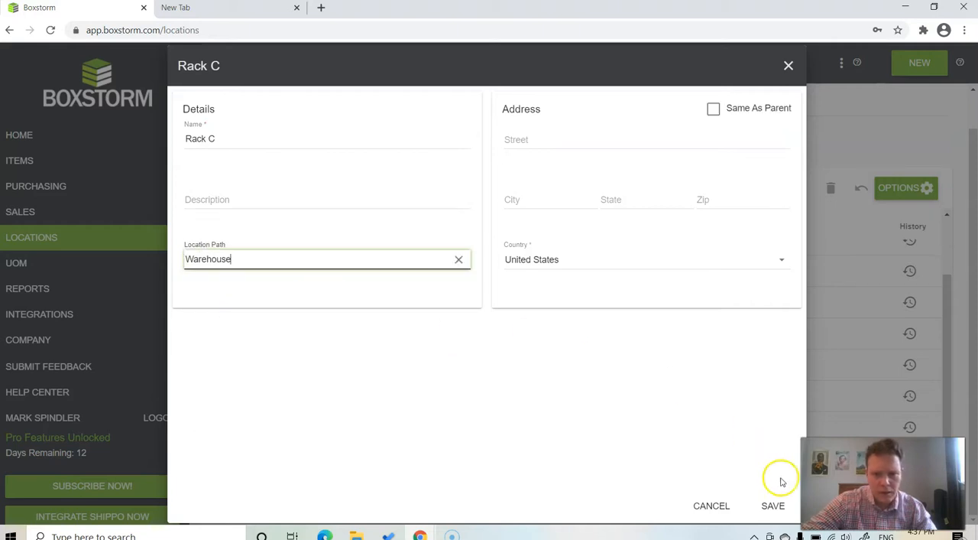
click(713, 107)
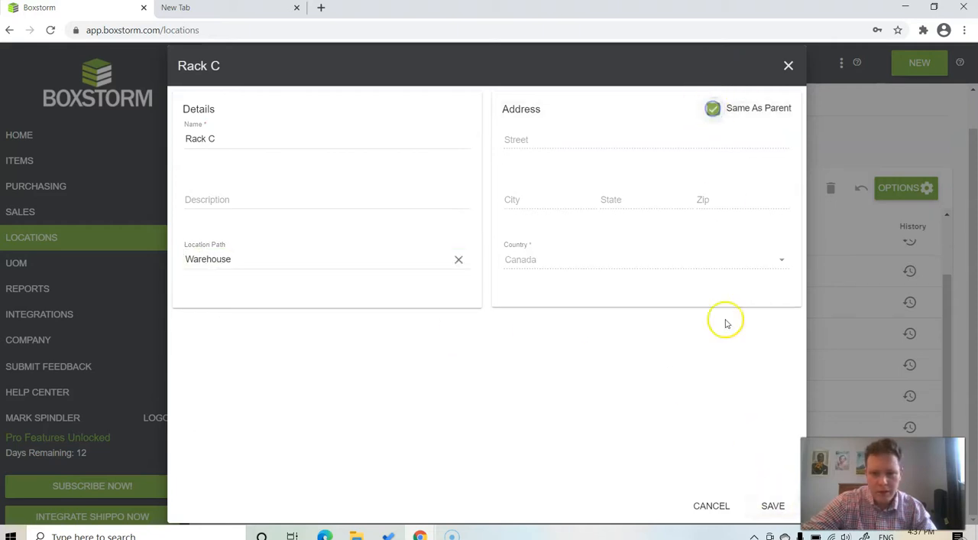
click(770, 516)
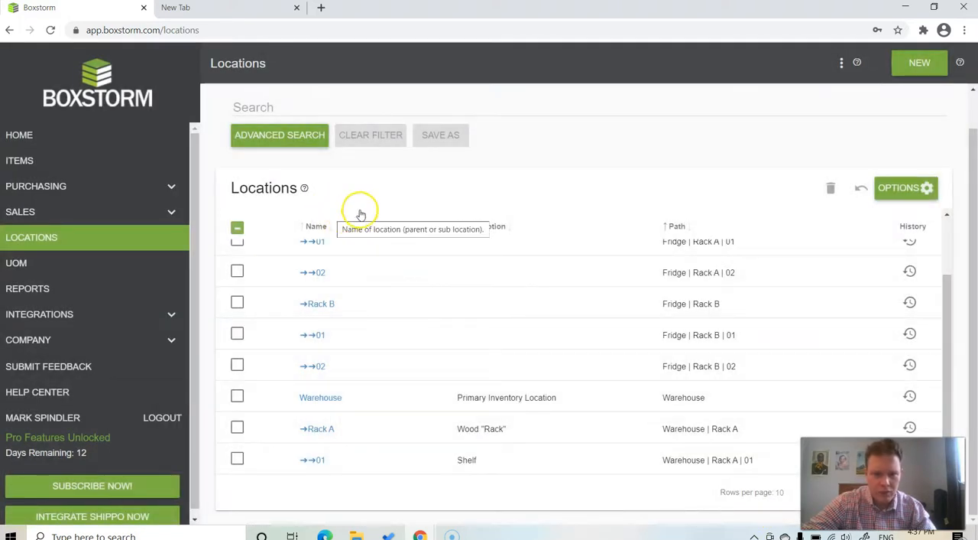
- Create a location named 01 with the description Black Tote under Warehouse | Rack C, with its address set to Same As Parent
click(921, 61)
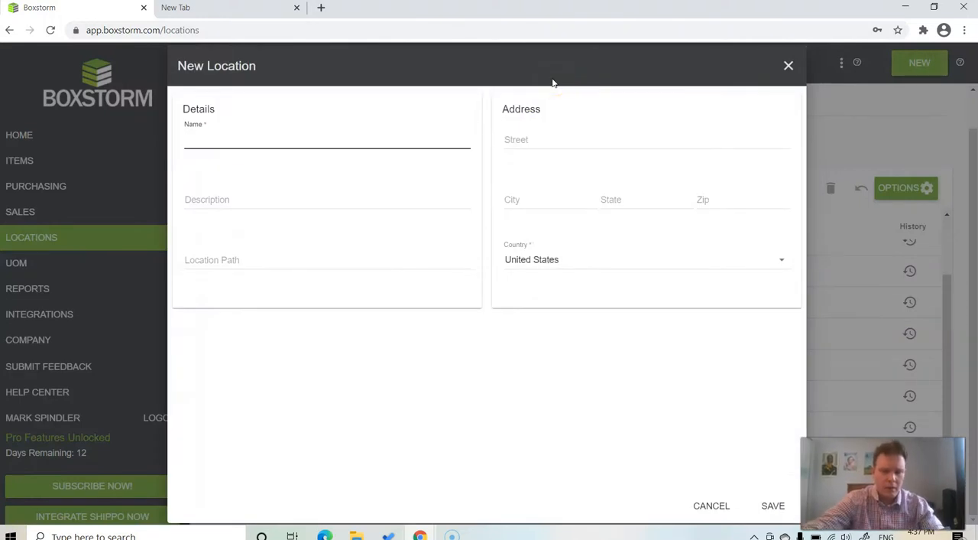
text(01)
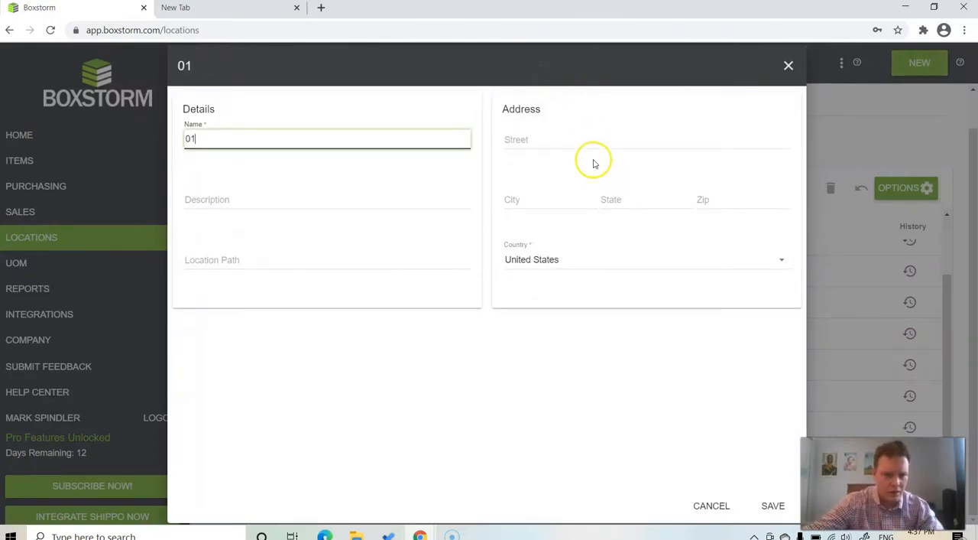
click(225, 203)
text(Black Tote)
click(229, 254)
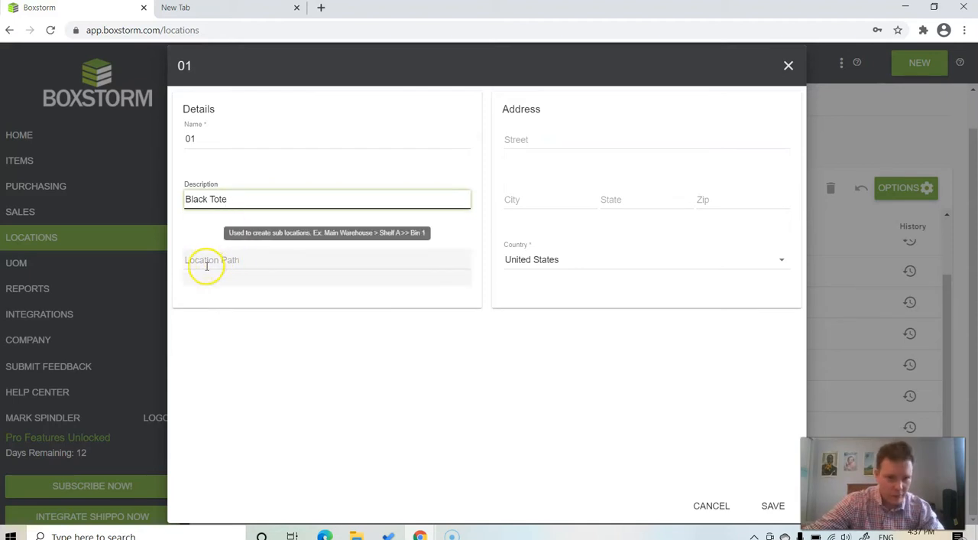
click(206, 266)
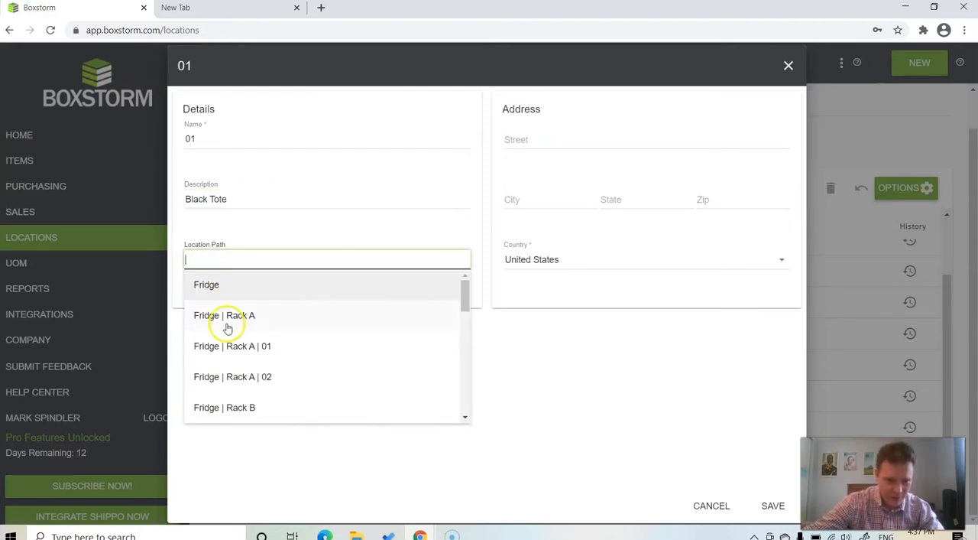
scroll(229, 337, down, 1)
scroll(233, 353, down, 4)
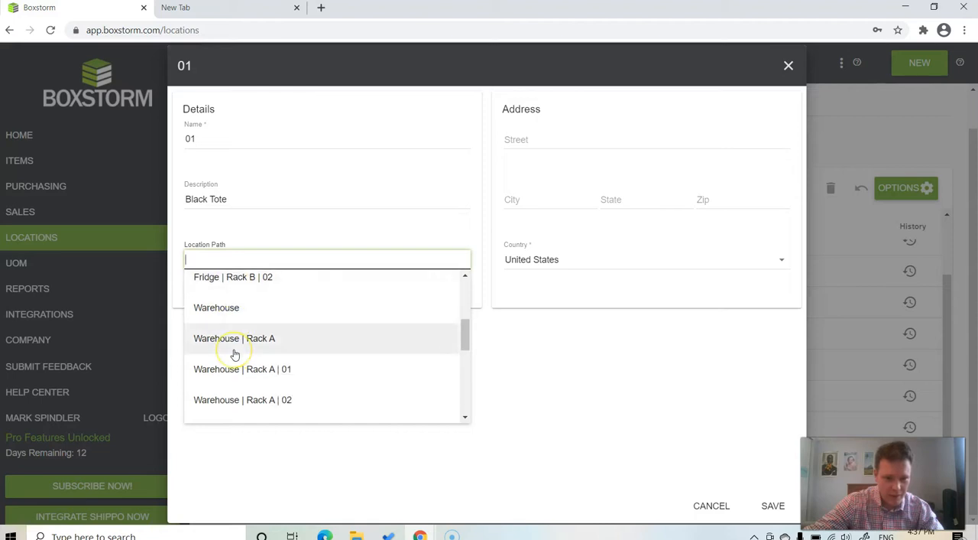
scroll(237, 348, down, 3)
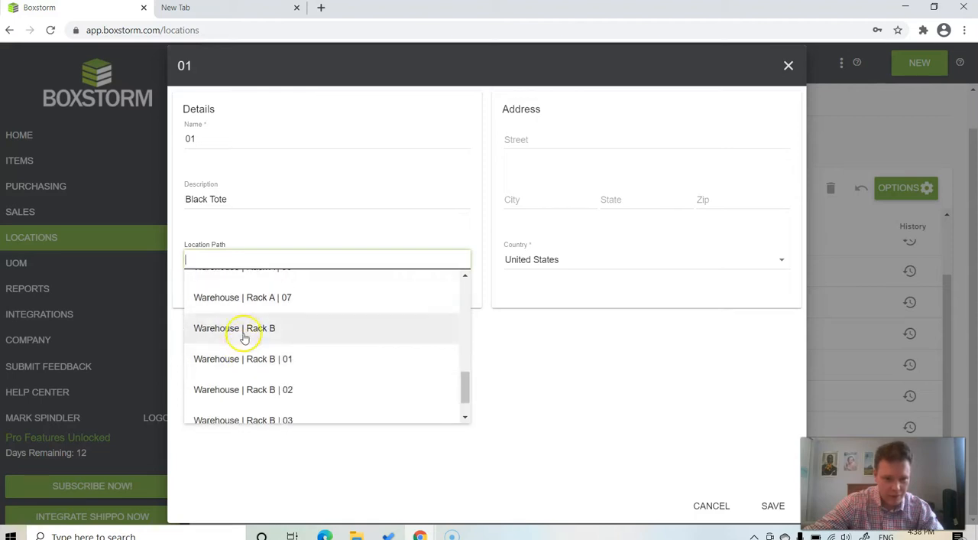
click(252, 405)
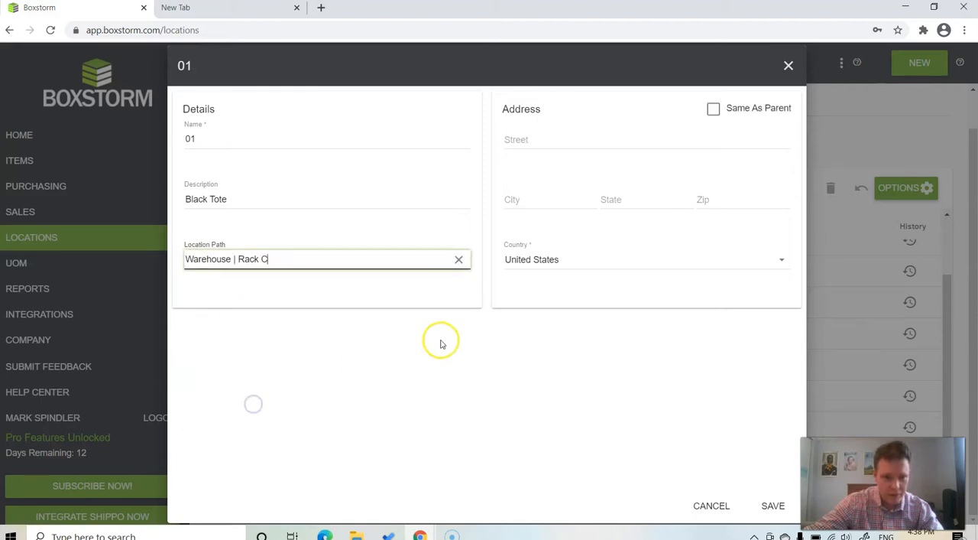
click(712, 109)
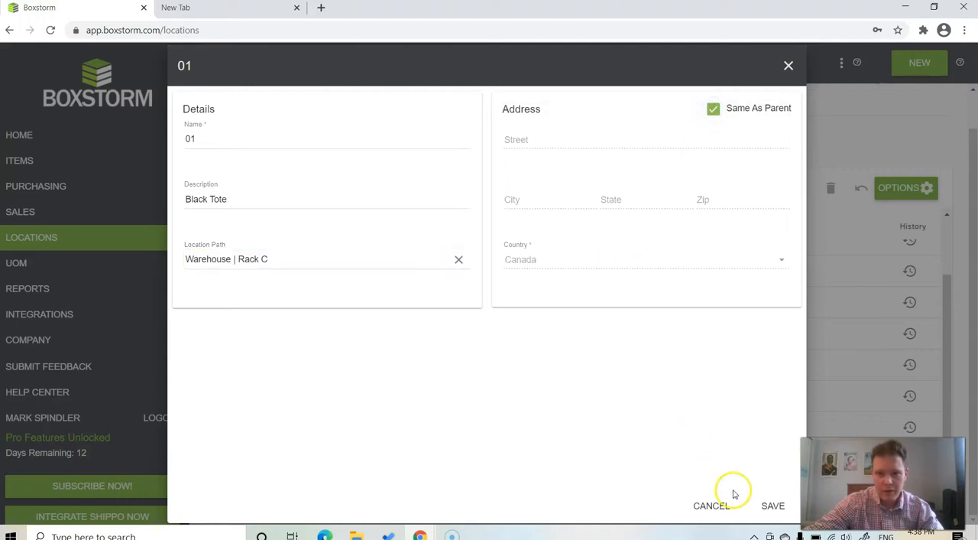
click(773, 506)
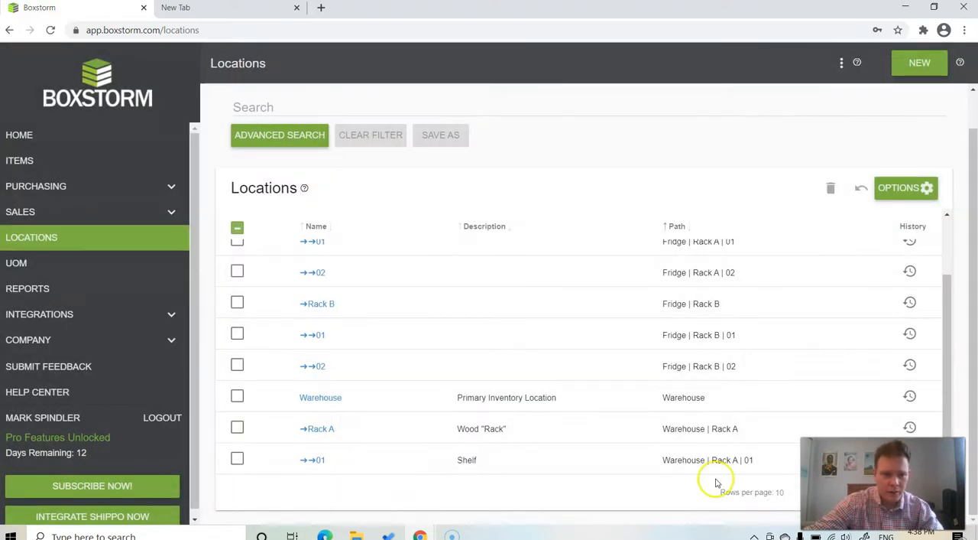
- Create a location named 02 with the description Shoe Box under Warehouse | Rack C, with its address set to Same As Parent
click(922, 64)
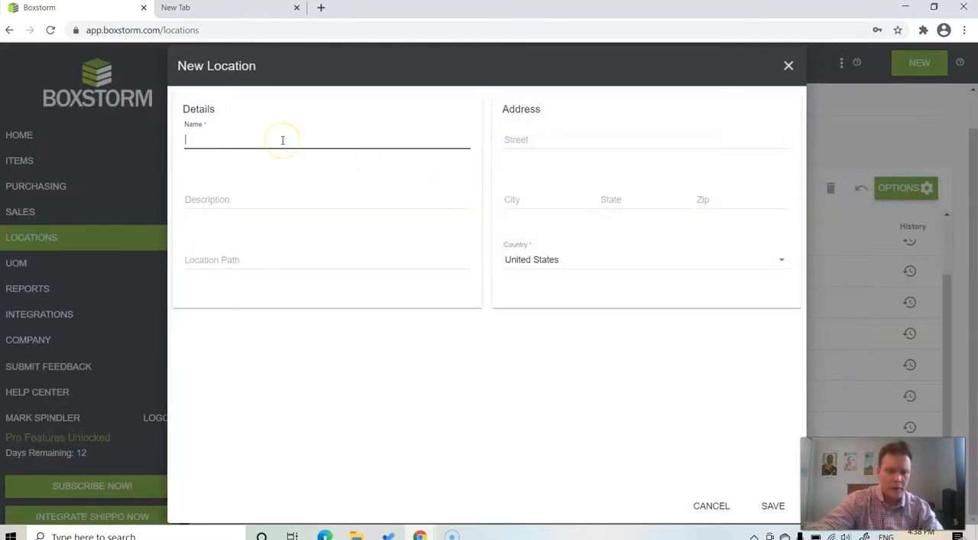
text(02)
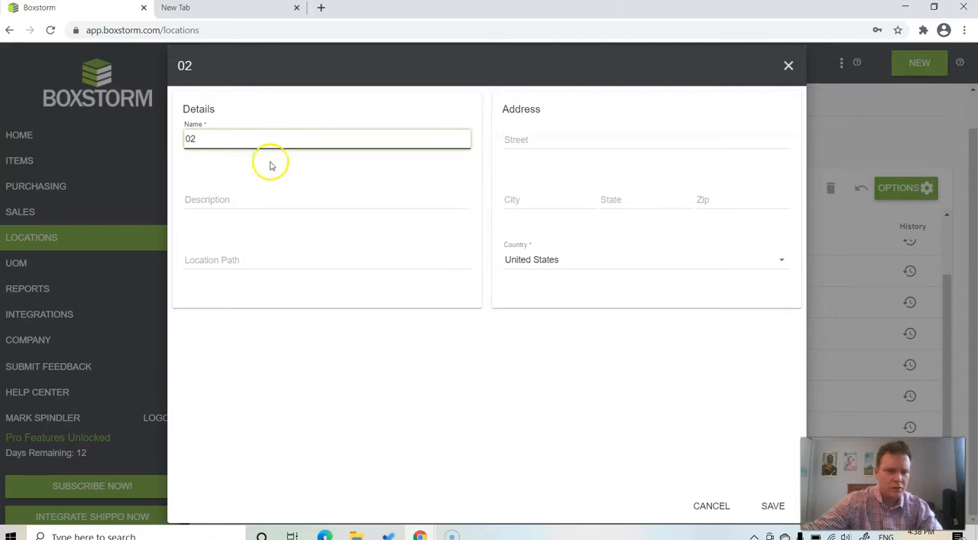
click(235, 198)
text(Shoe Box)
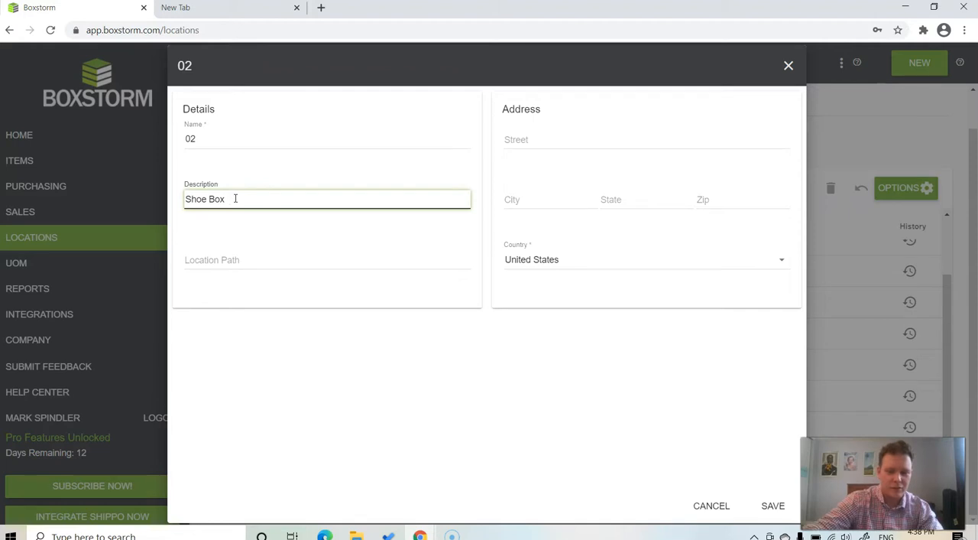
click(223, 255)
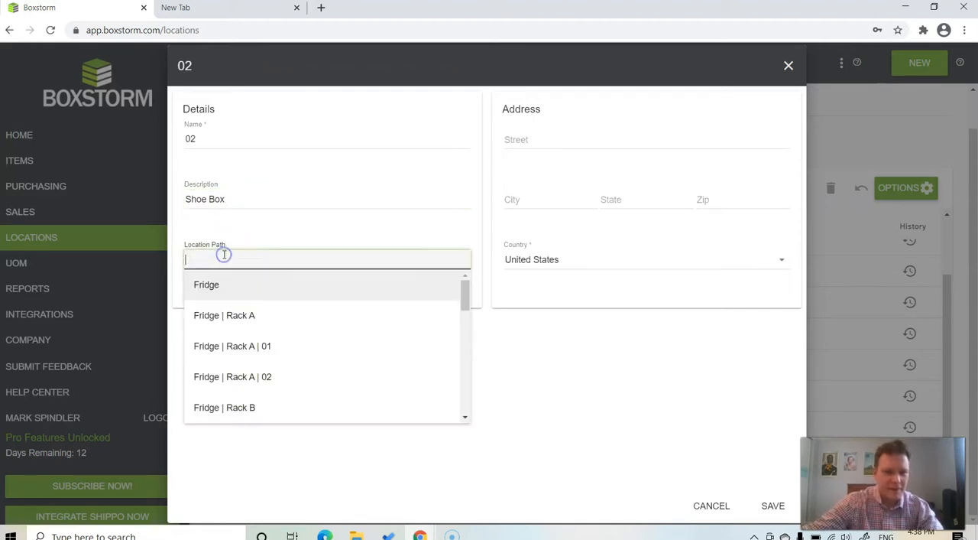
scroll(234, 340, down, 10)
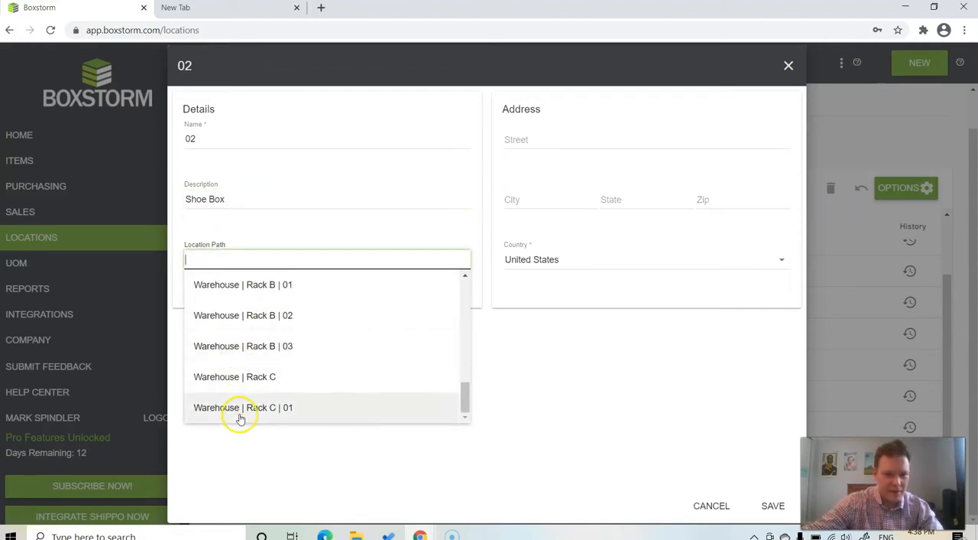
click(245, 377)
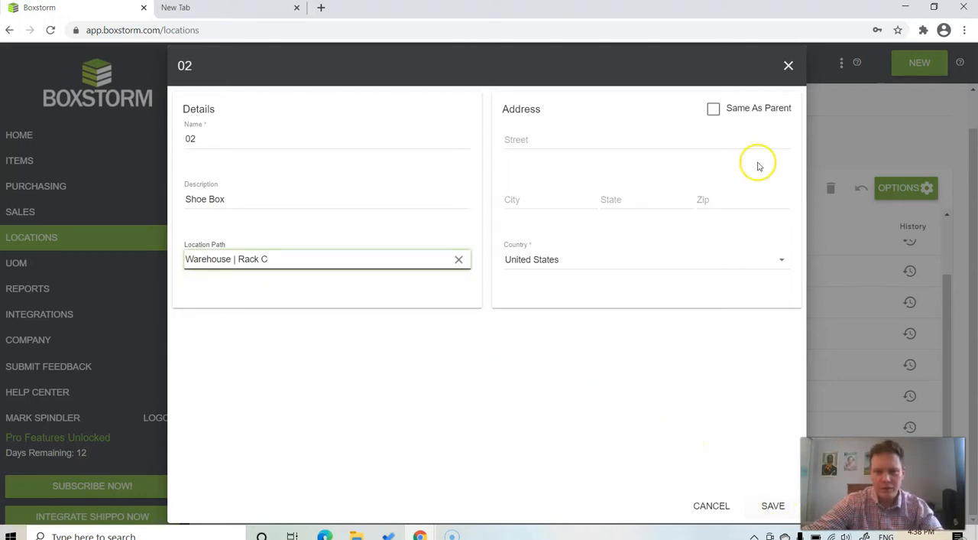
click(713, 108)
click(772, 504)
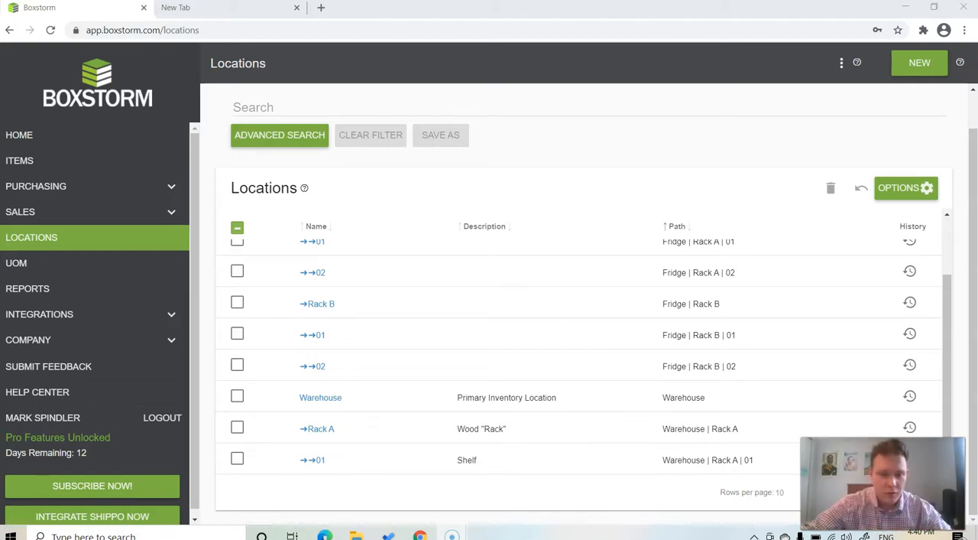
- Create a location named 08 under Warehouse | Rack A, with its address set to Same As Parent
click(921, 65)
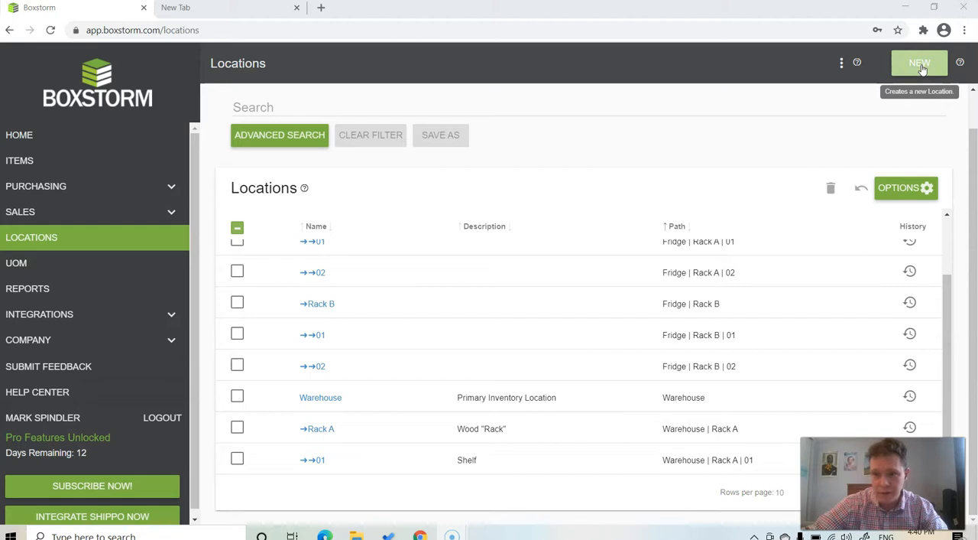
click(921, 67)
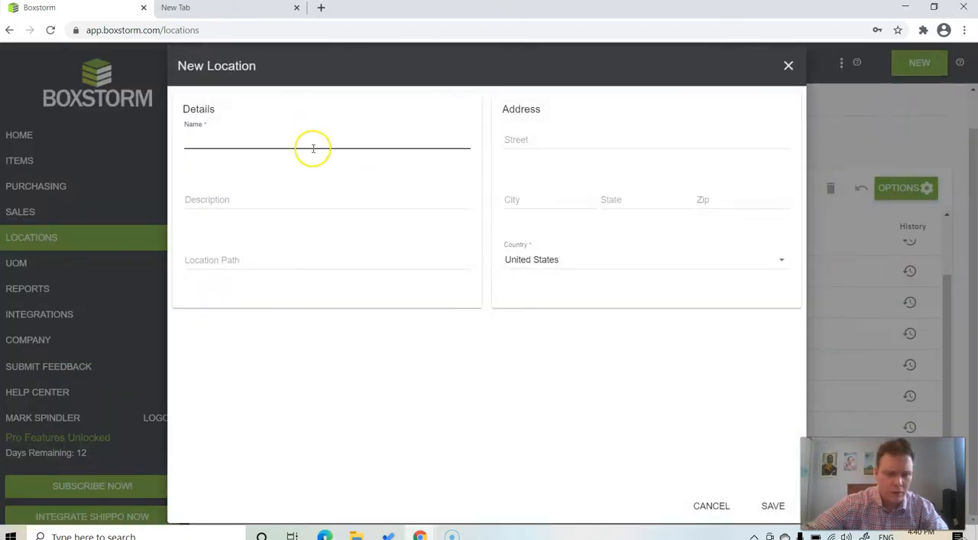
text(08)
click(196, 261)
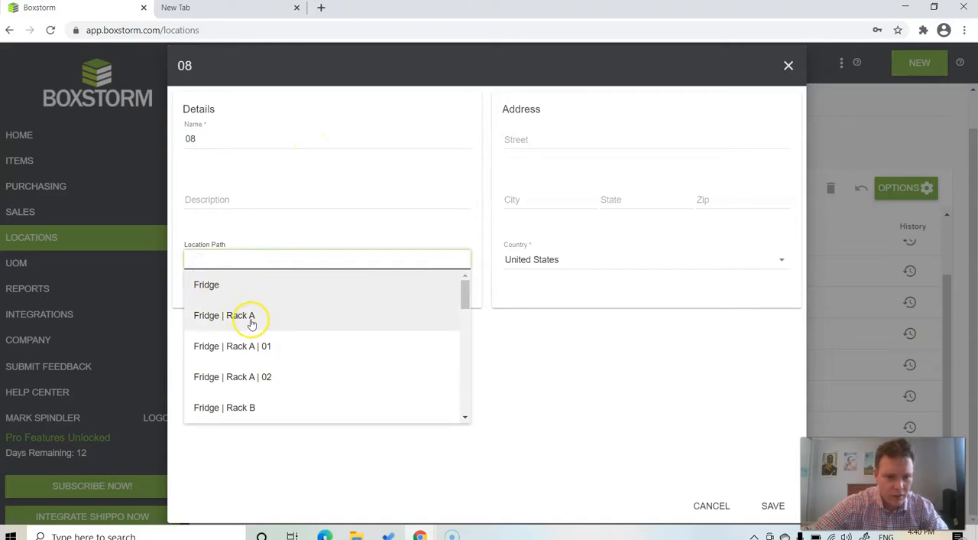
scroll(256, 324, down, 2)
scroll(252, 324, down, 1)
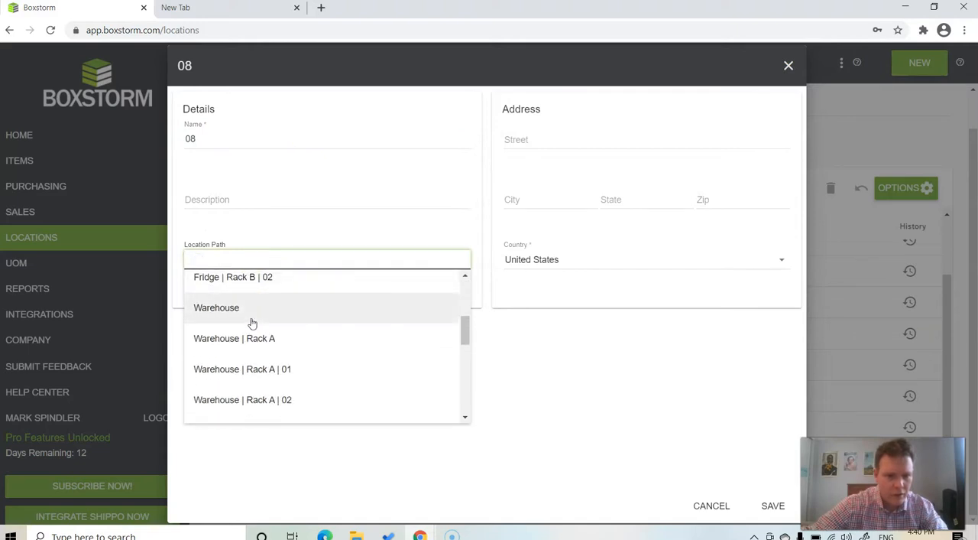
click(255, 339)
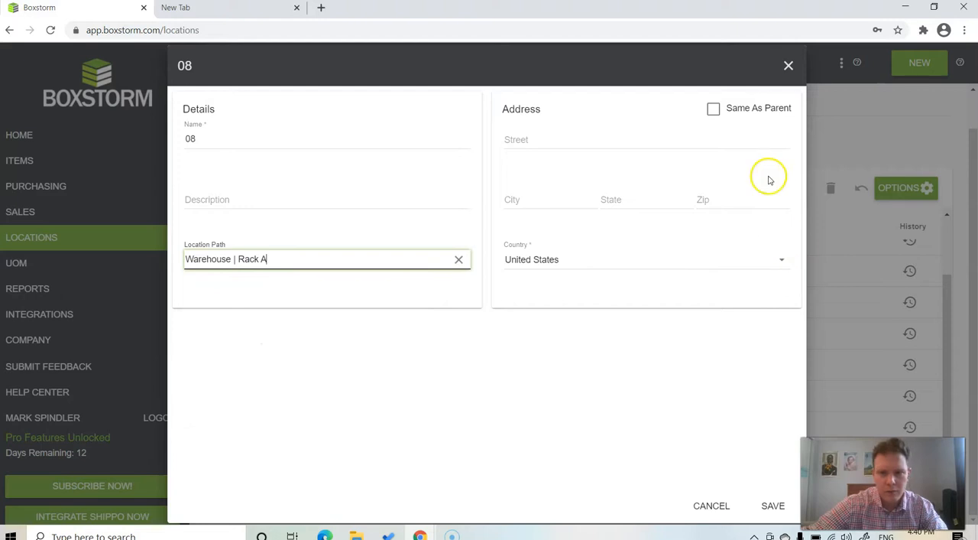
click(713, 109)
click(772, 506)
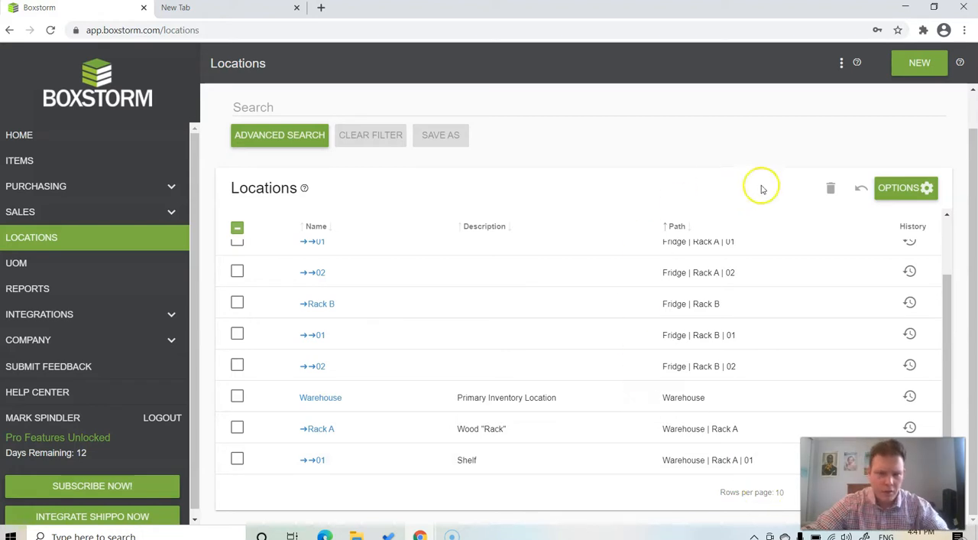
- Create a location named 04 under Warehouse | Rack B, with its address set to Same As Parent
click(921, 62)
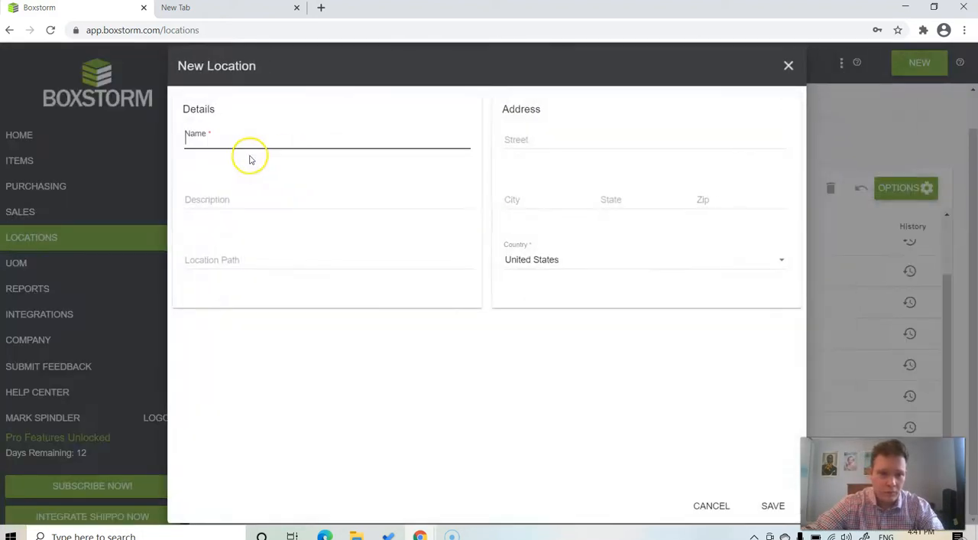
text(04)
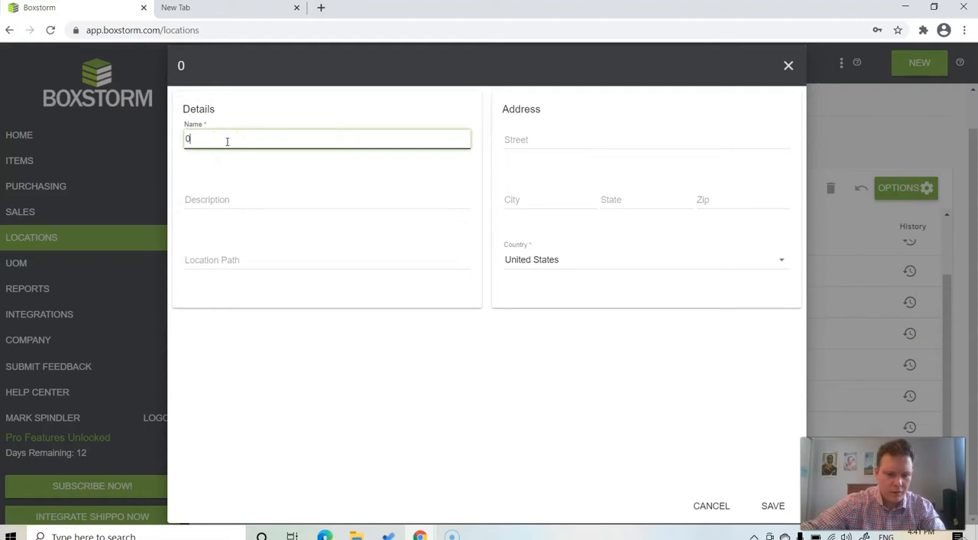
click(214, 257)
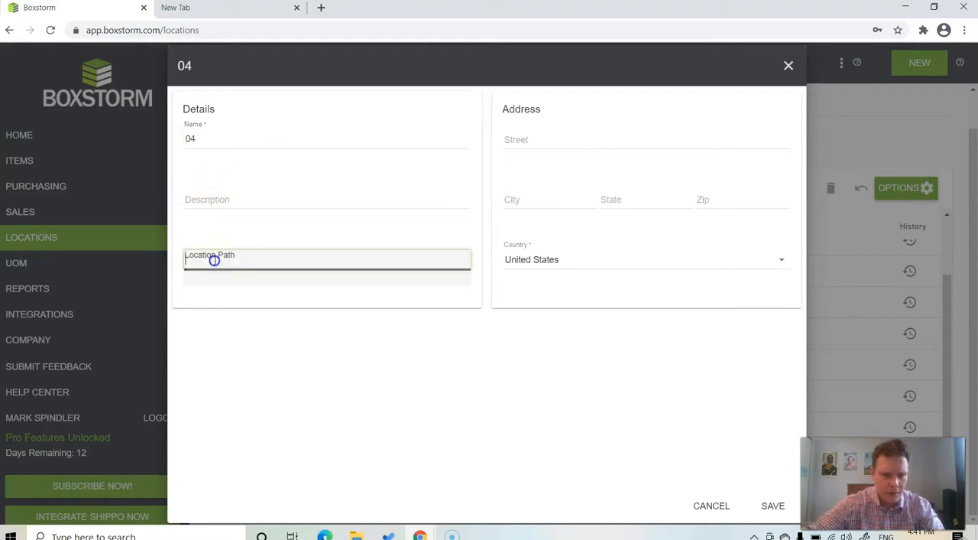
scroll(263, 319, down, 2)
scroll(266, 322, down, 5)
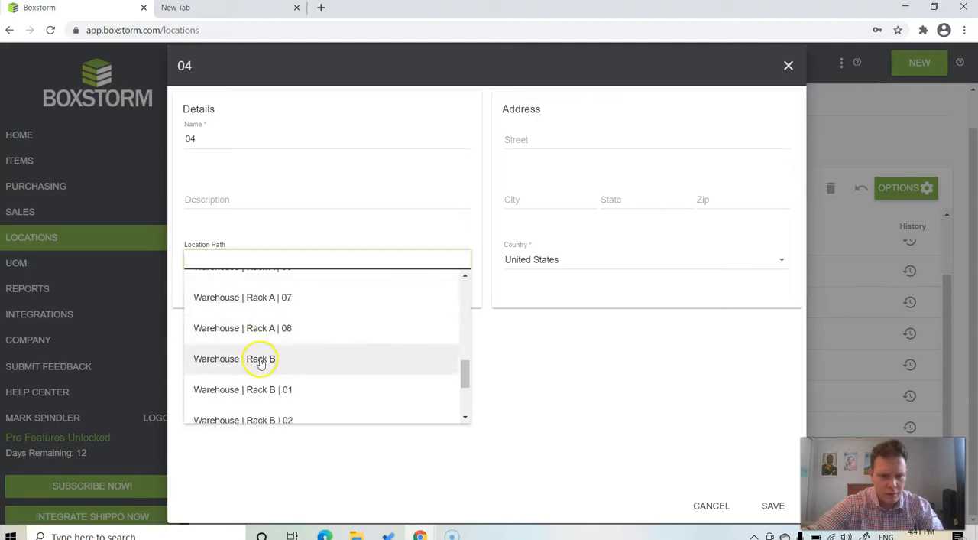
click(258, 357)
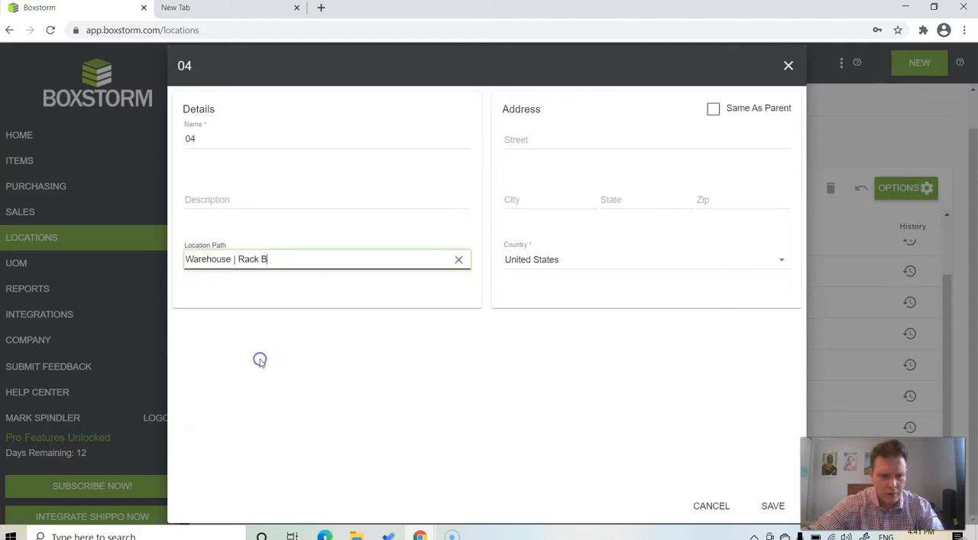
click(714, 109)
click(773, 507)
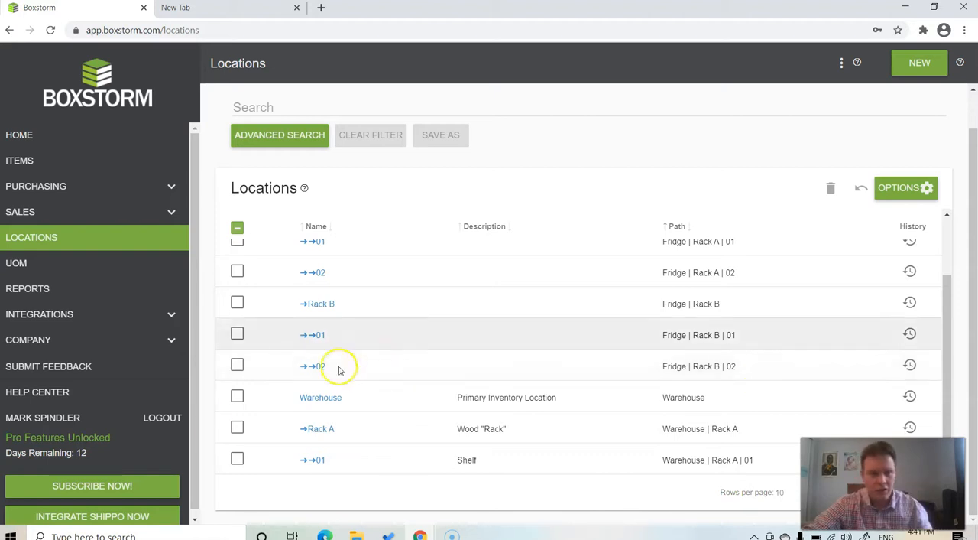
click(23, 517)
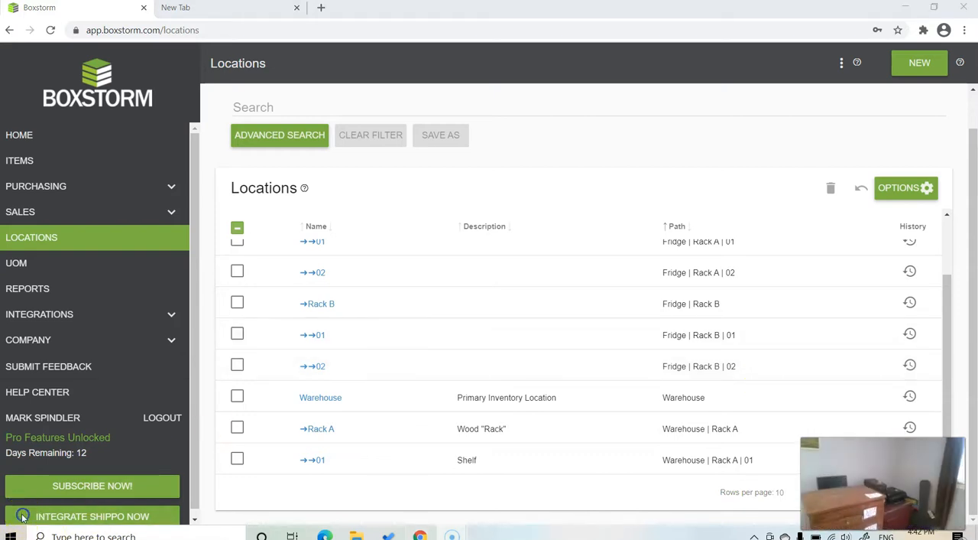